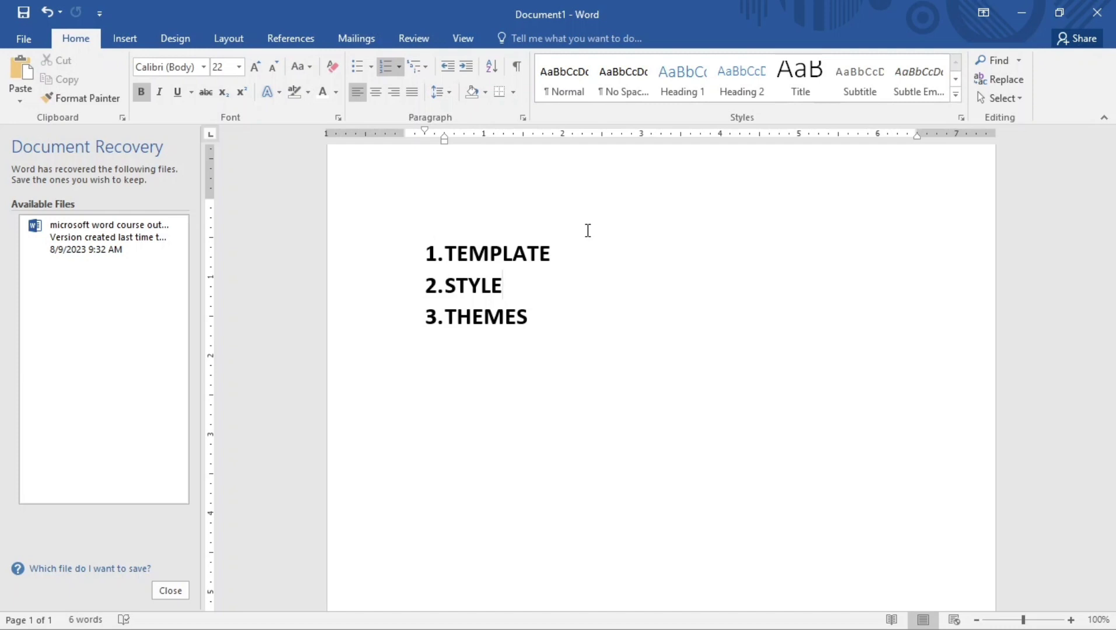
- Browse the new-document template gallery, scrolling past Blank document, Adjacency, Apothecary and Chronological
click(25, 39)
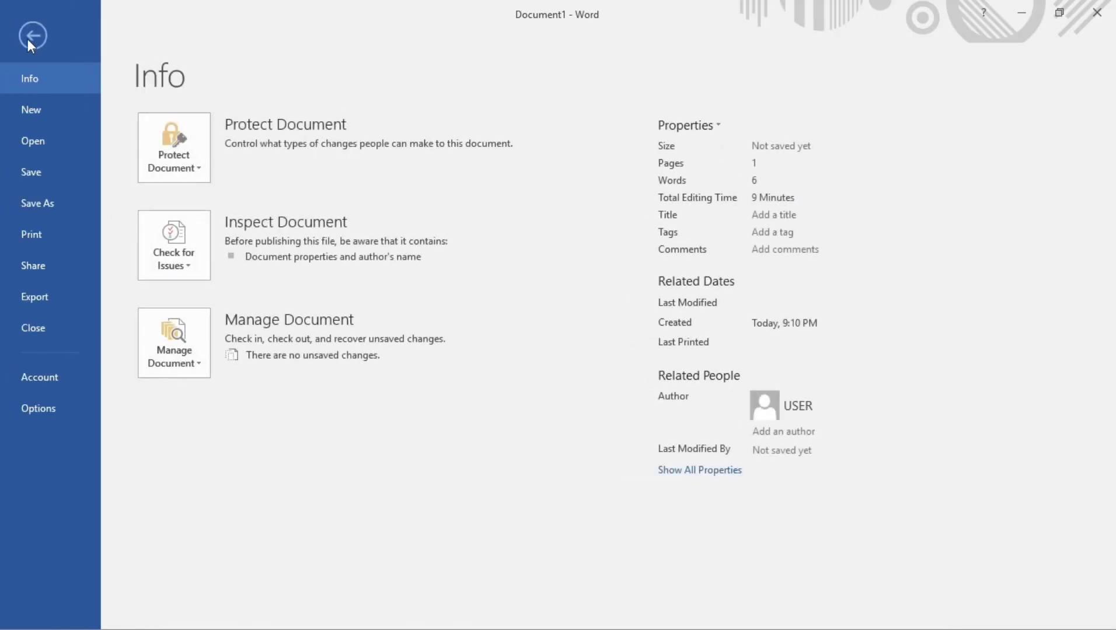
click(44, 109)
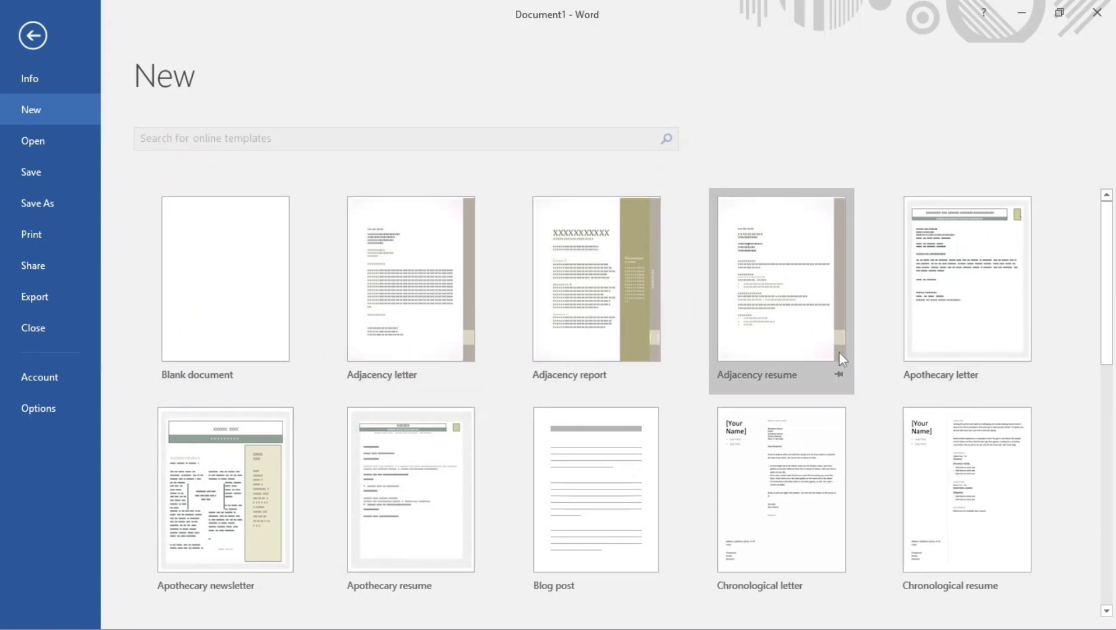
scroll(759, 350, down, 4)
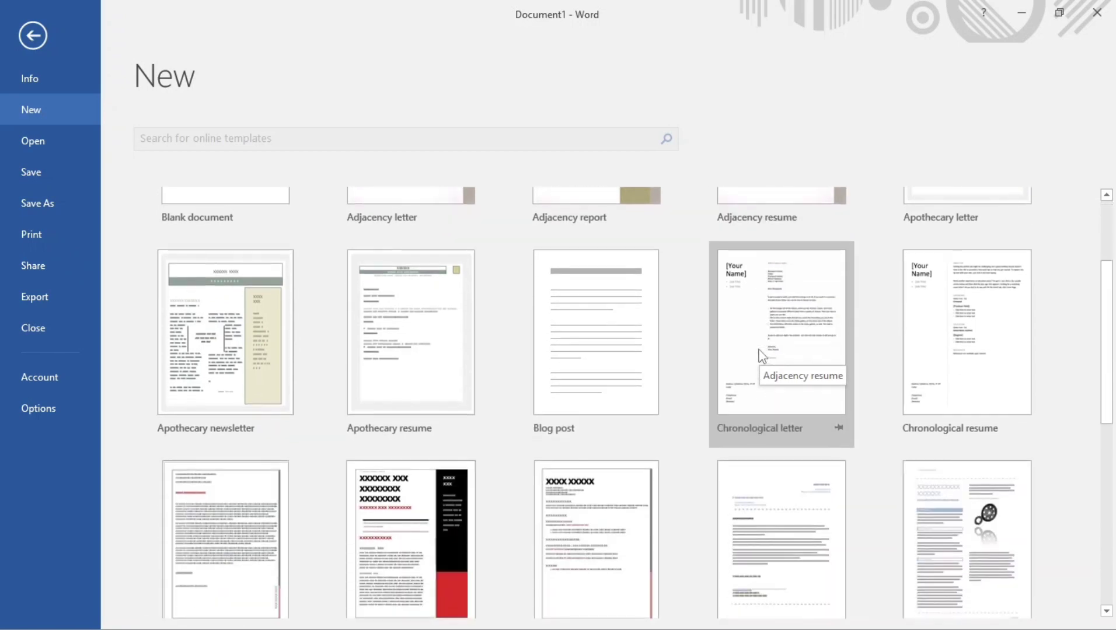
scroll(759, 353, down, 6)
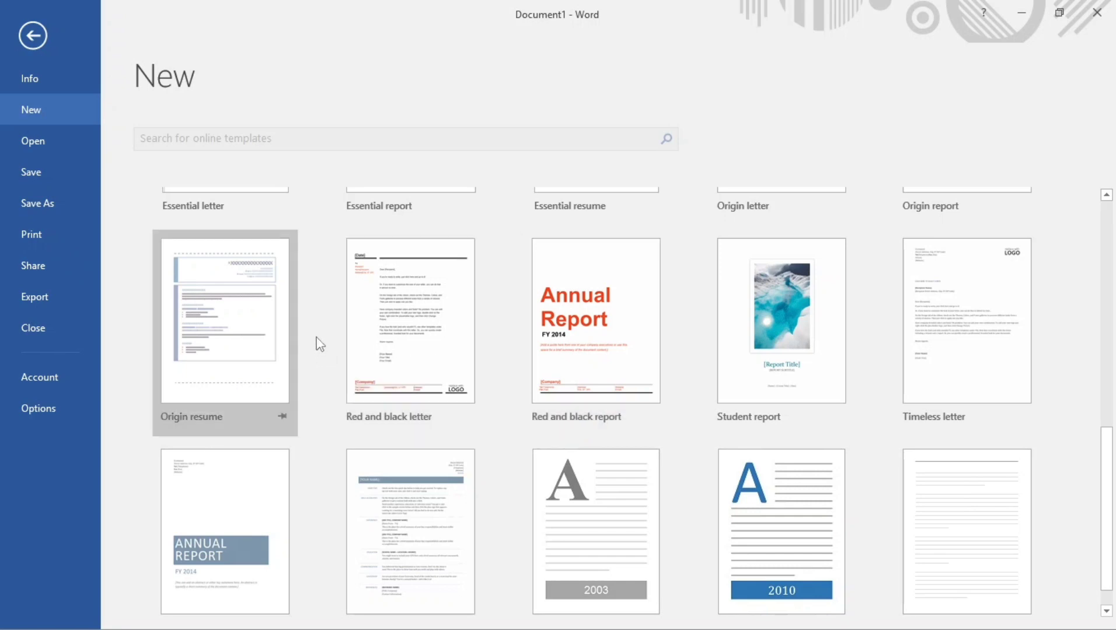
scroll(477, 315, up, 3)
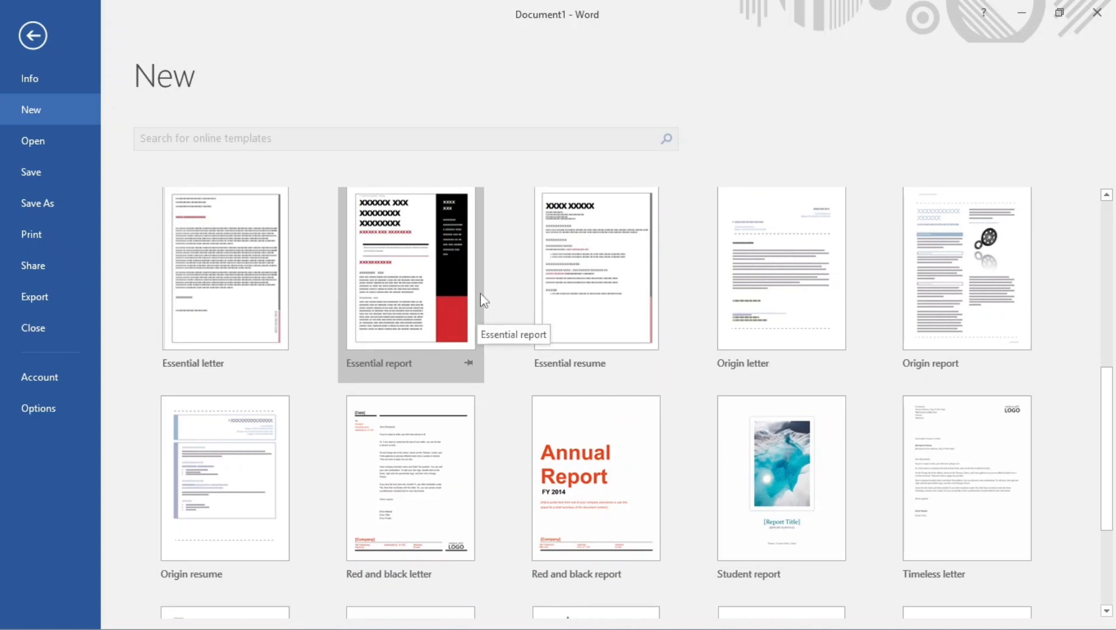
scroll(482, 286, up, 6)
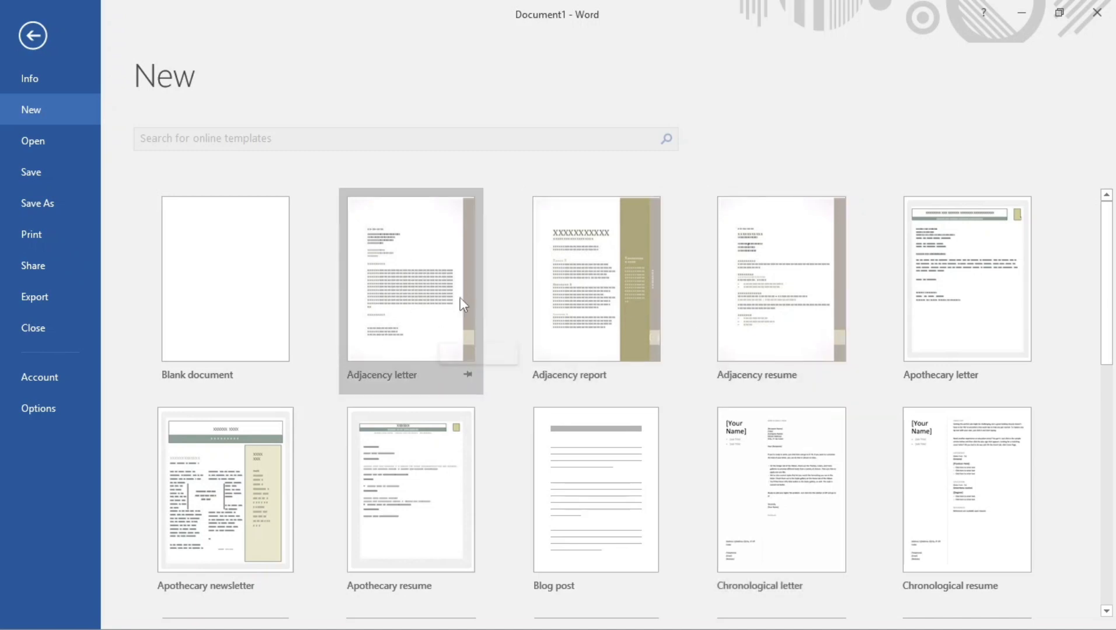
- Create an Adjacency letter, fill its date with today (8/16/2023), and return to Document1
click(411, 278)
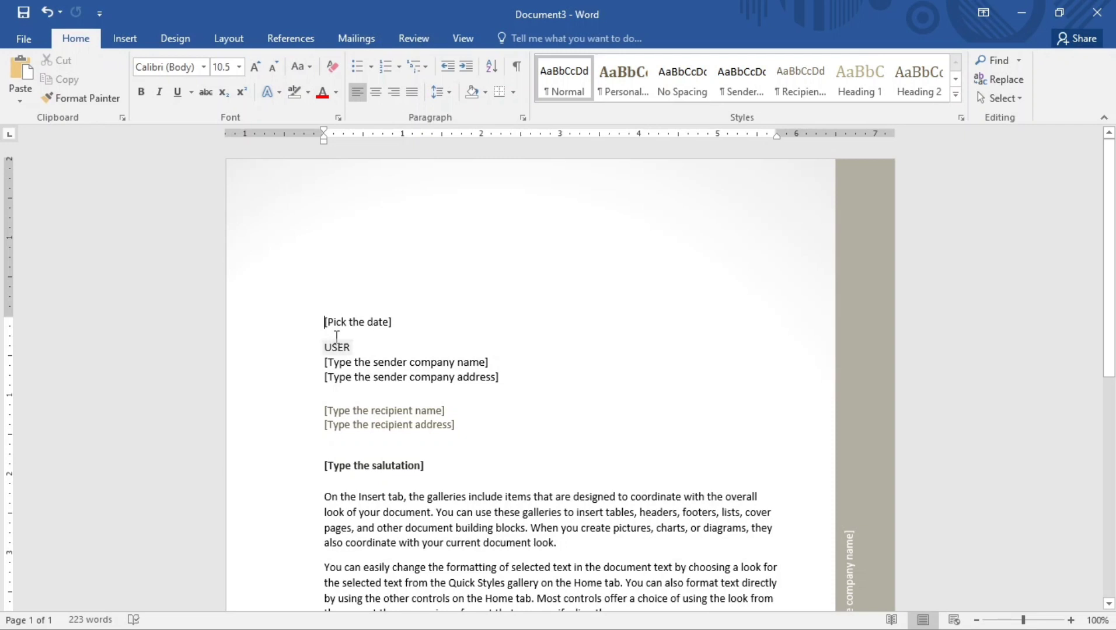
scroll(580, 355, down, 3)
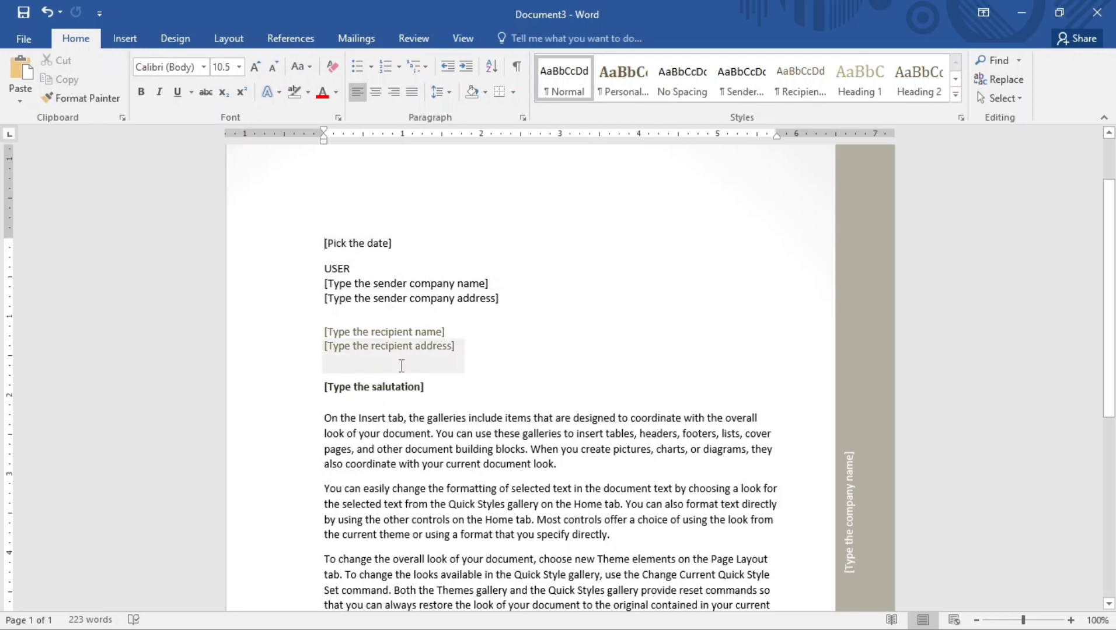
click(387, 248)
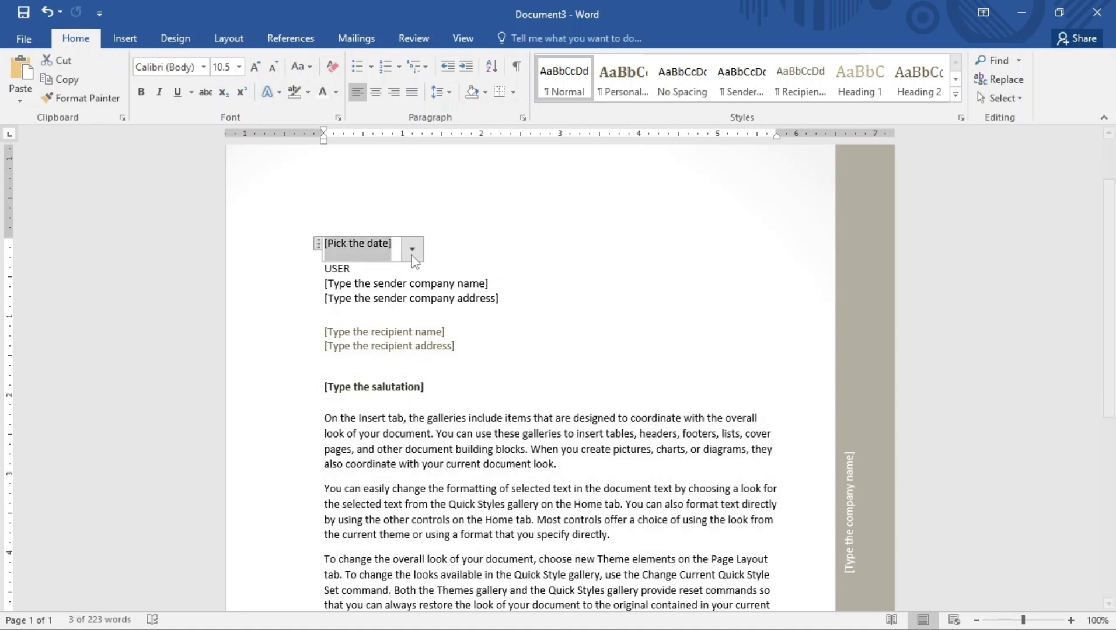
click(413, 251)
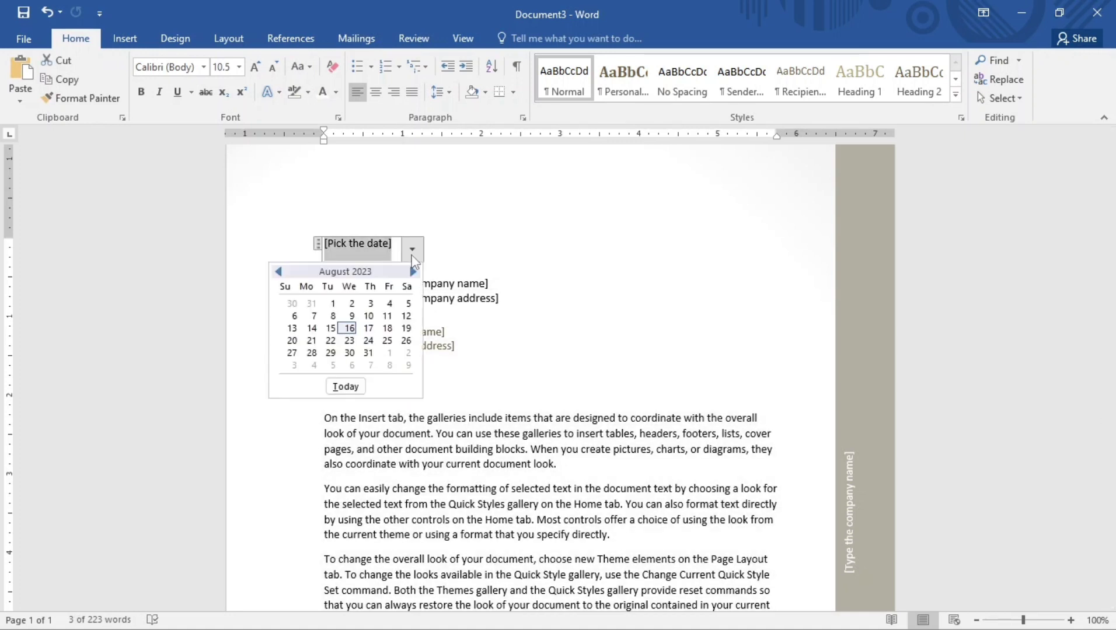
click(346, 387)
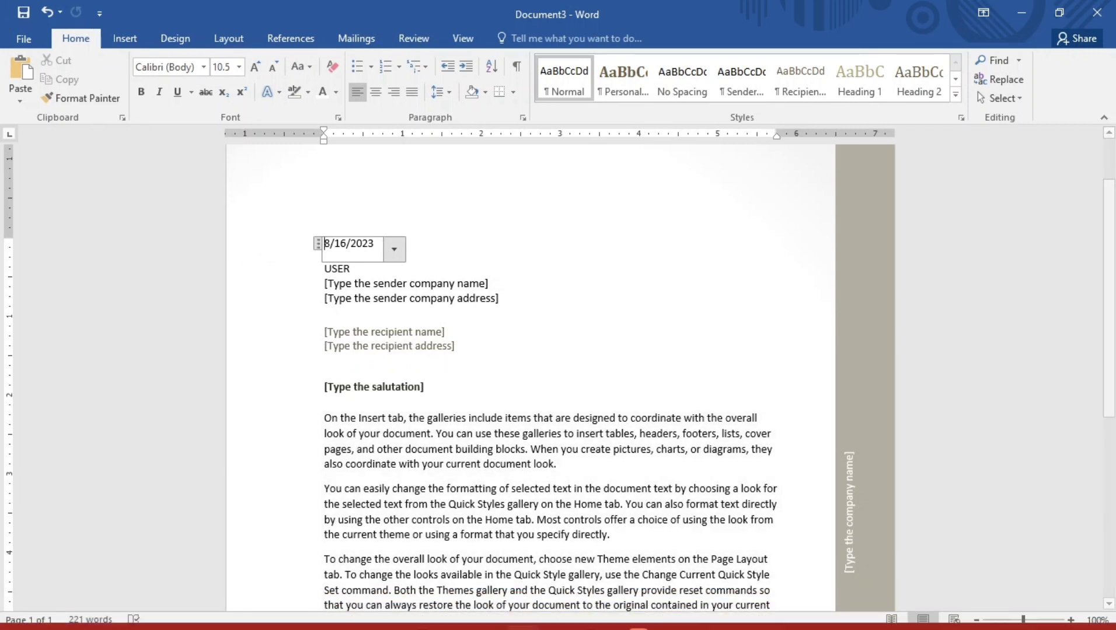
mouse_move(523, 611)
click(346, 531)
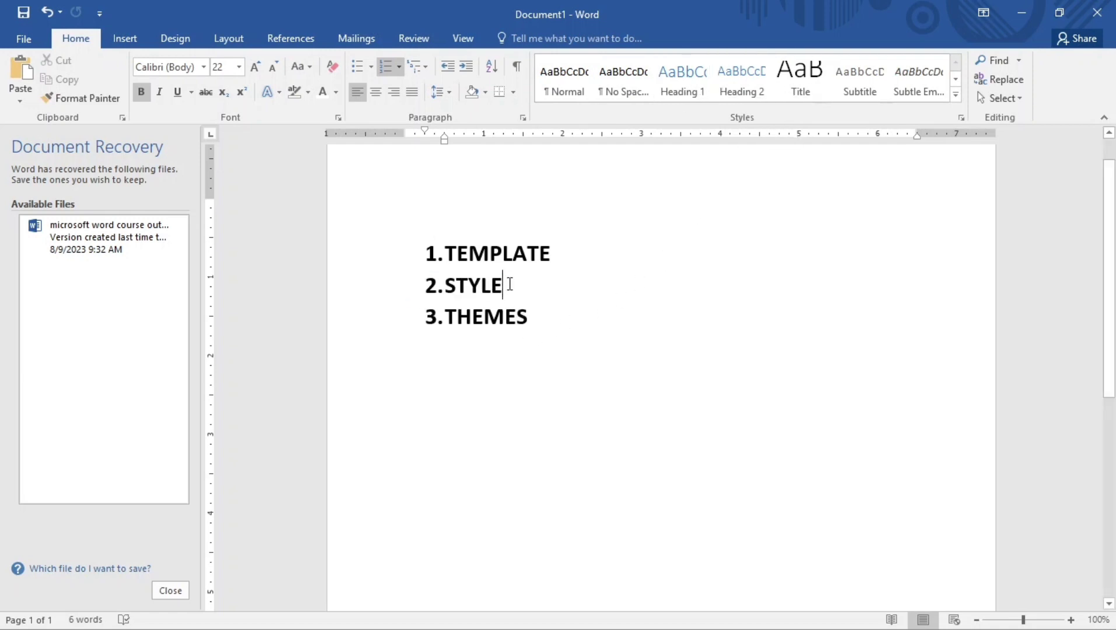
- Highlight STYLE, the second item of the TEMPLATE, STYLE, THEMES list
drag(510, 285, 389, 281)
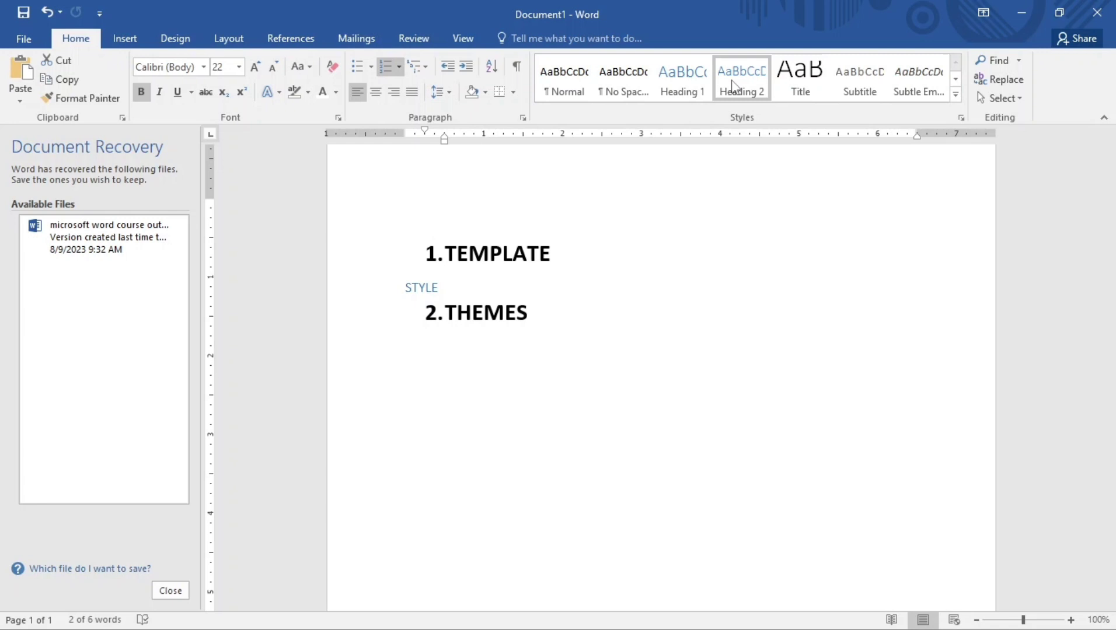
- Apply the Heading 1 style to the STYLE line and expand the full Styles gallery
click(689, 83)
click(689, 82)
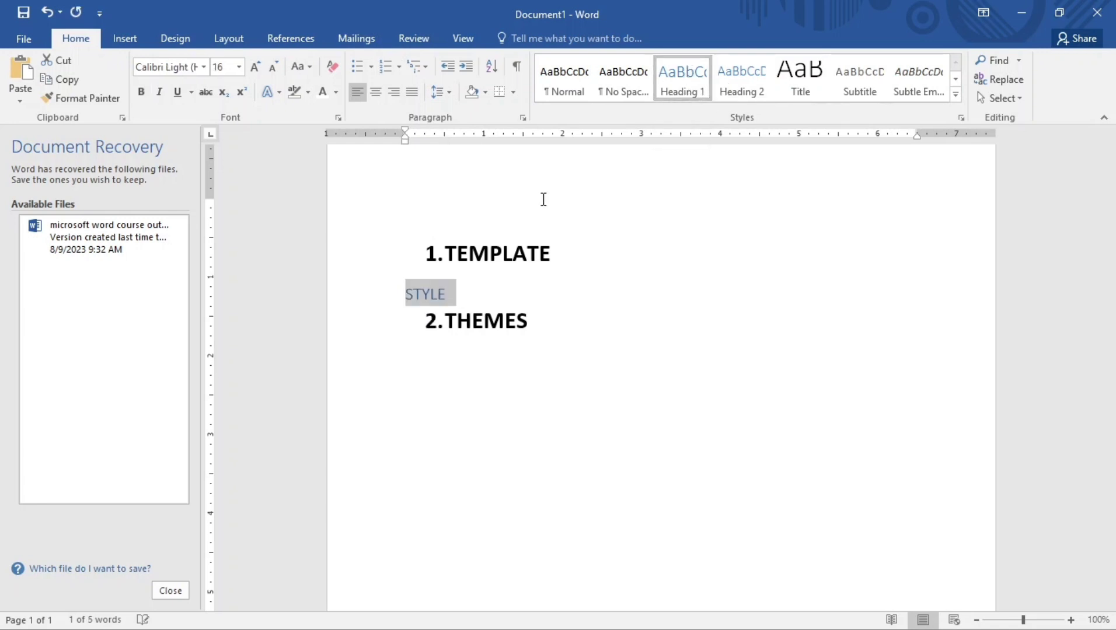
click(442, 293)
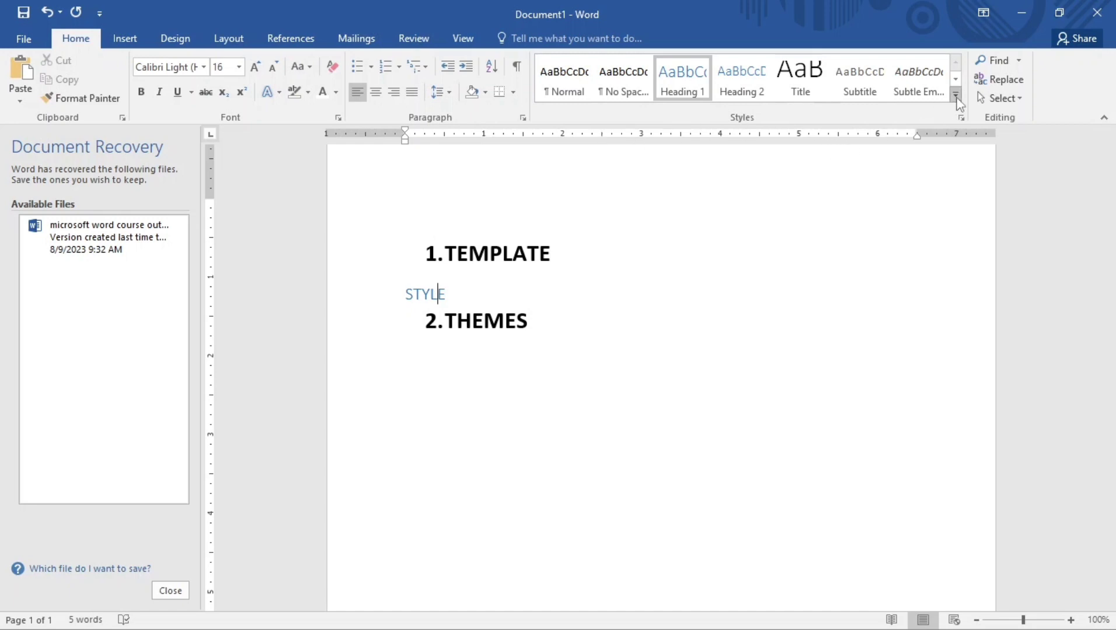
click(957, 98)
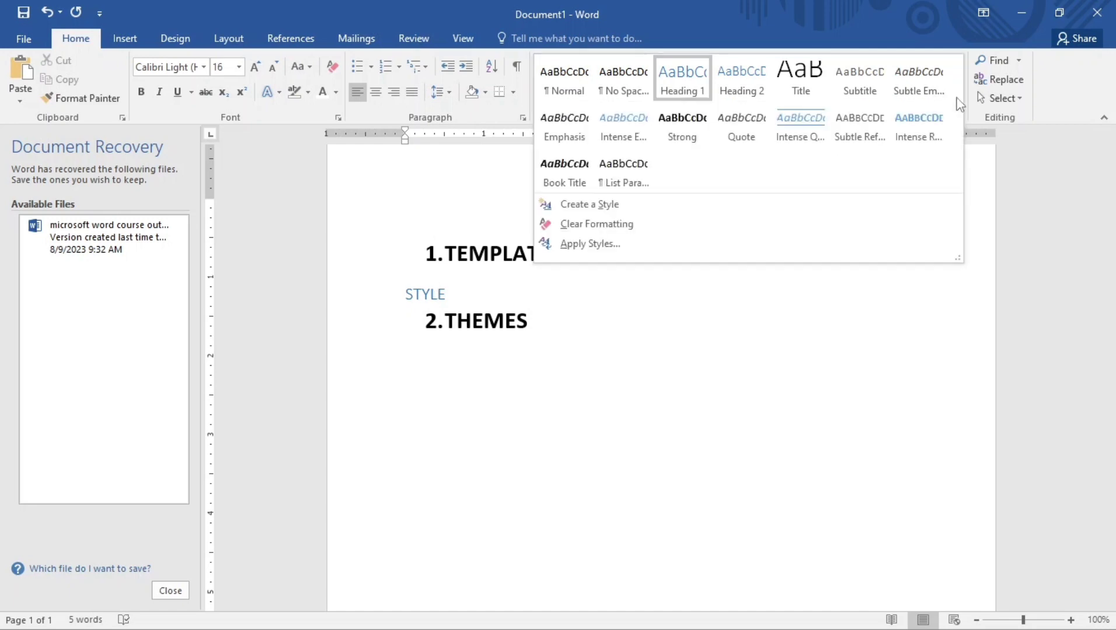
- Create a new style from the STYLE heading's formatting, naming it 'youtube format'
click(598, 205)
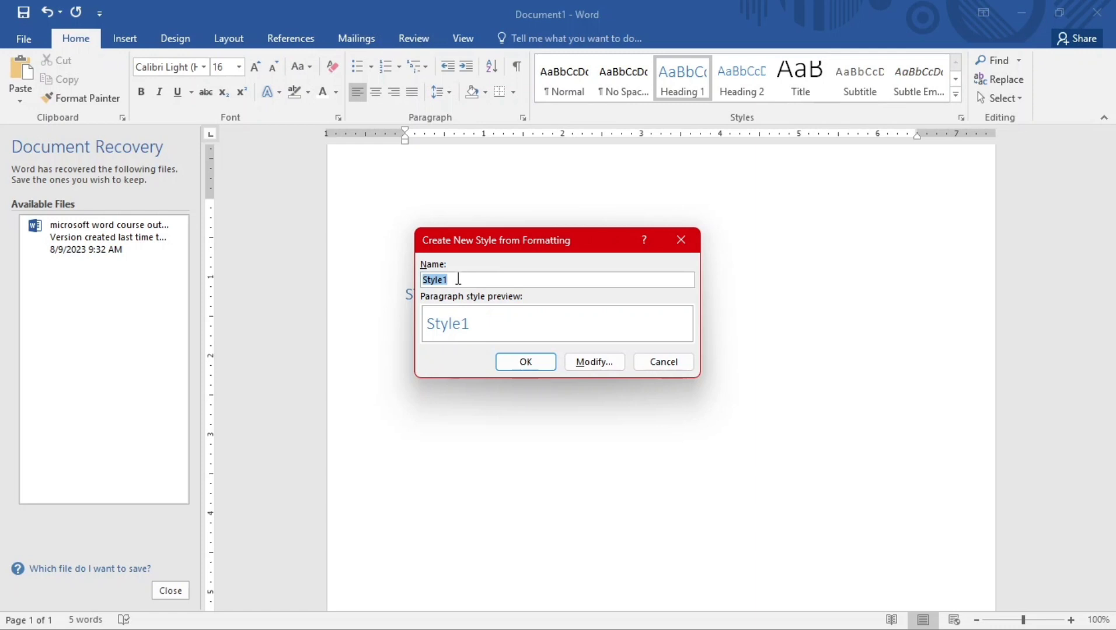
key(Caps_Lock)
text(F)
key(Caps_Lock)
text(o)
text(rma)
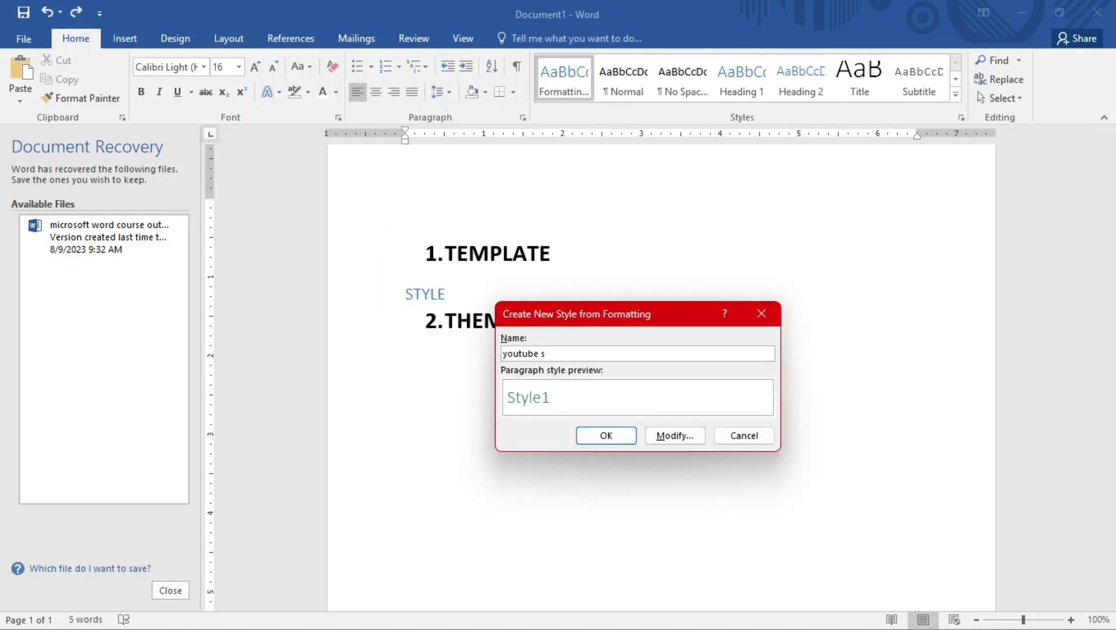
text(format)
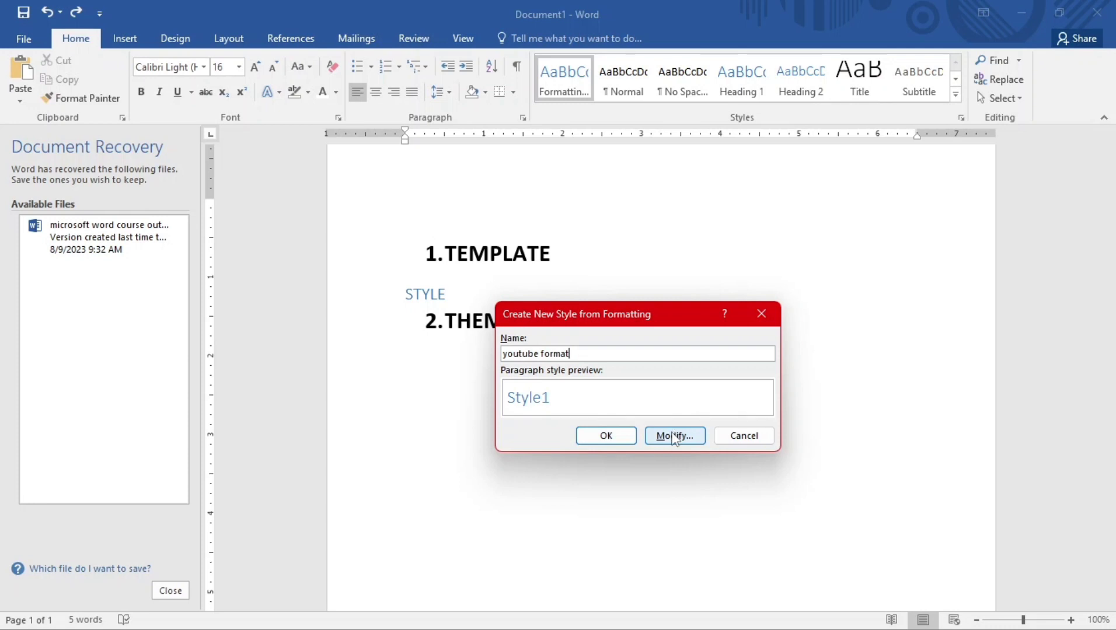
- Base the new style on Heading 1 with orange (Accent 2), bold, italic text
click(674, 437)
drag(674, 318, 605, 109)
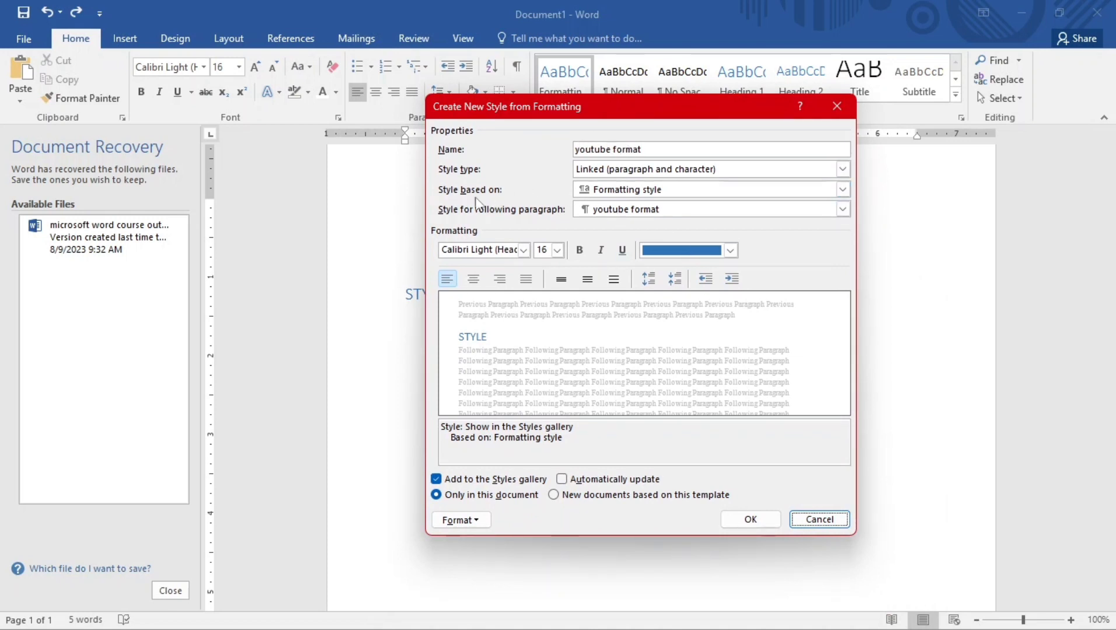
click(663, 191)
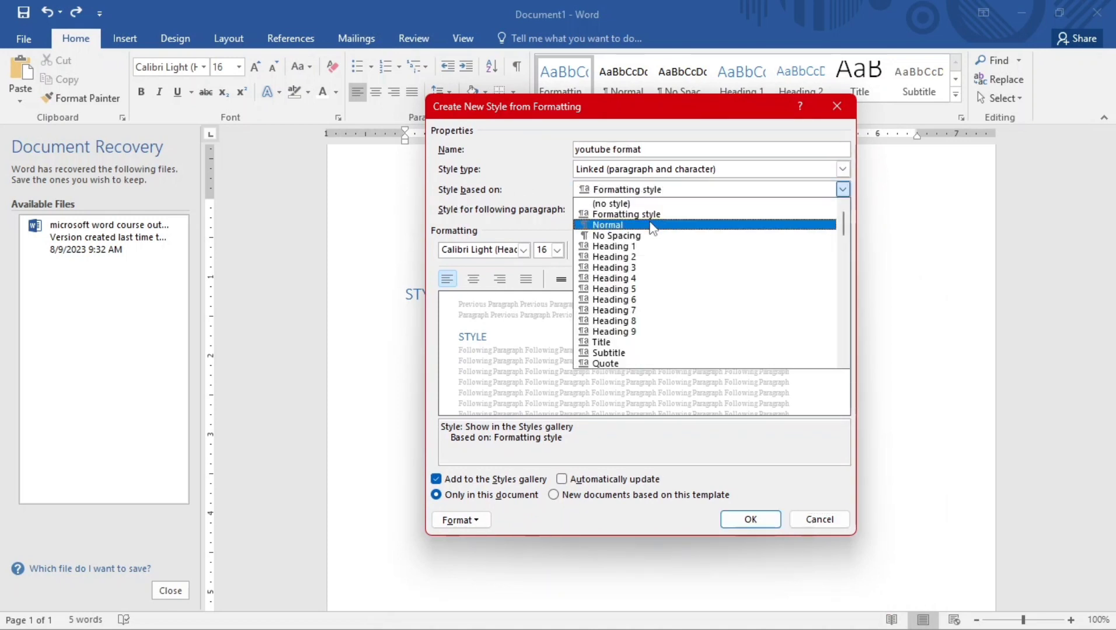
click(624, 248)
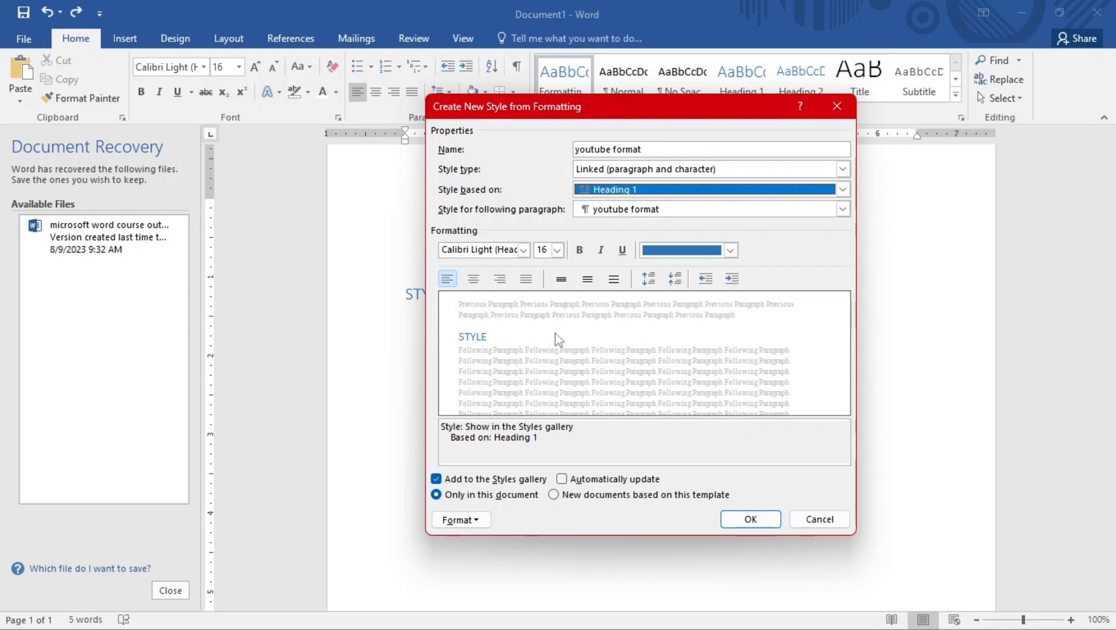
click(730, 250)
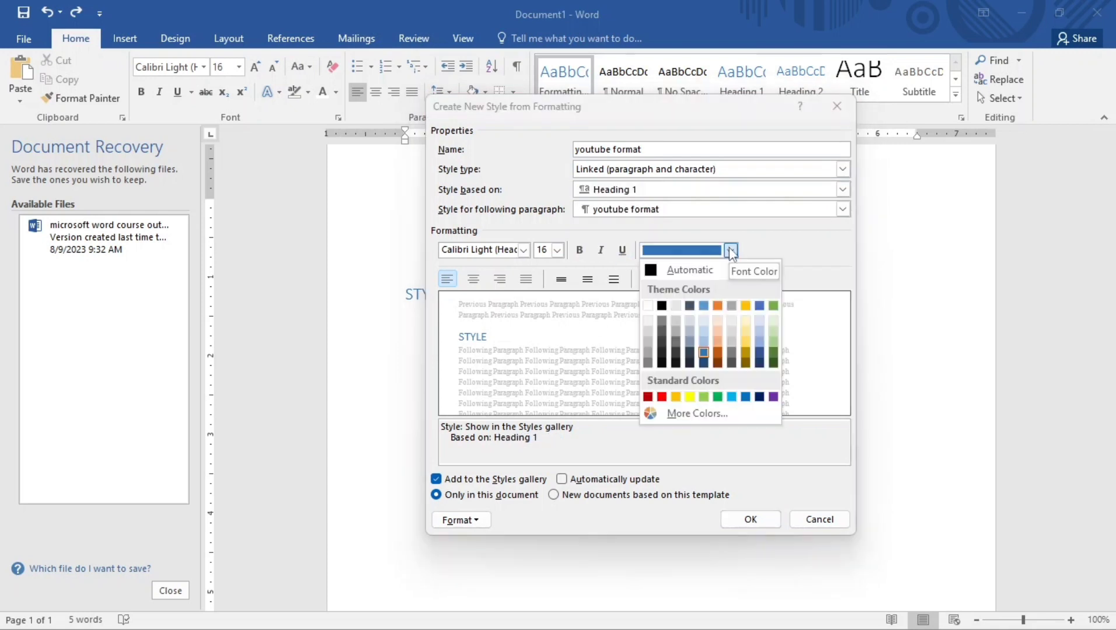
click(718, 306)
click(579, 251)
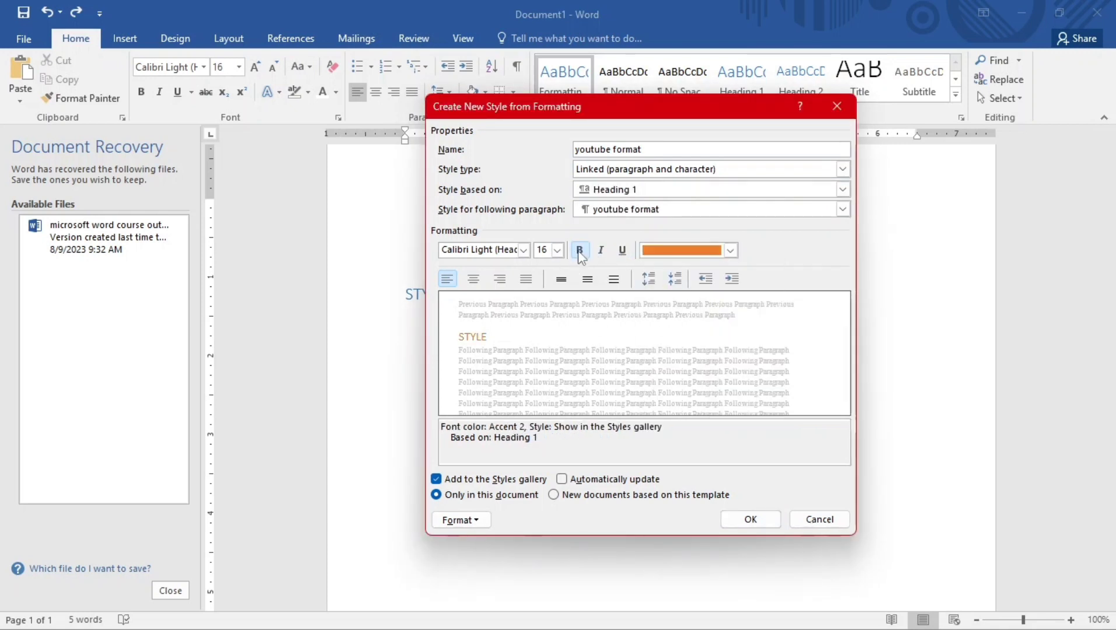
click(623, 251)
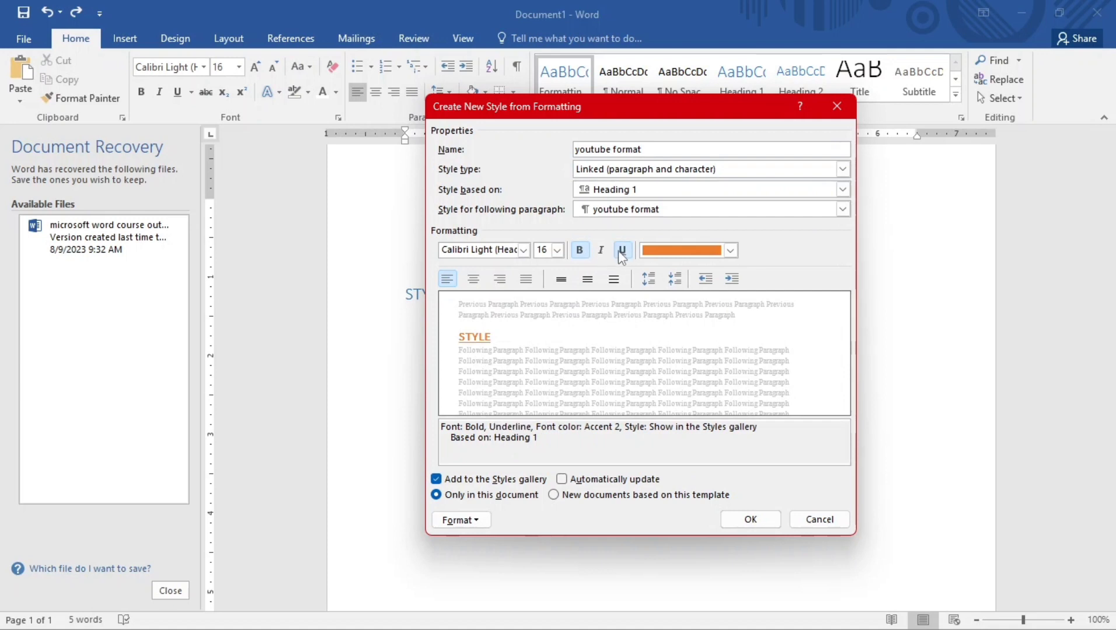
click(600, 251)
- Set the style to 22 pt in the 03 font without underline, and save it
click(558, 250)
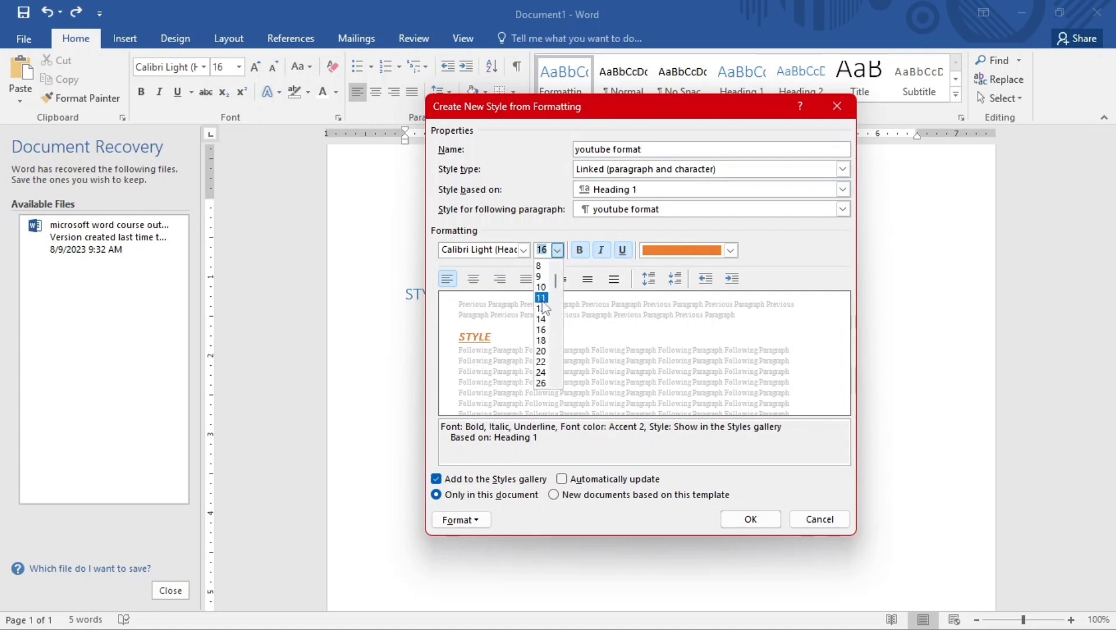
click(541, 361)
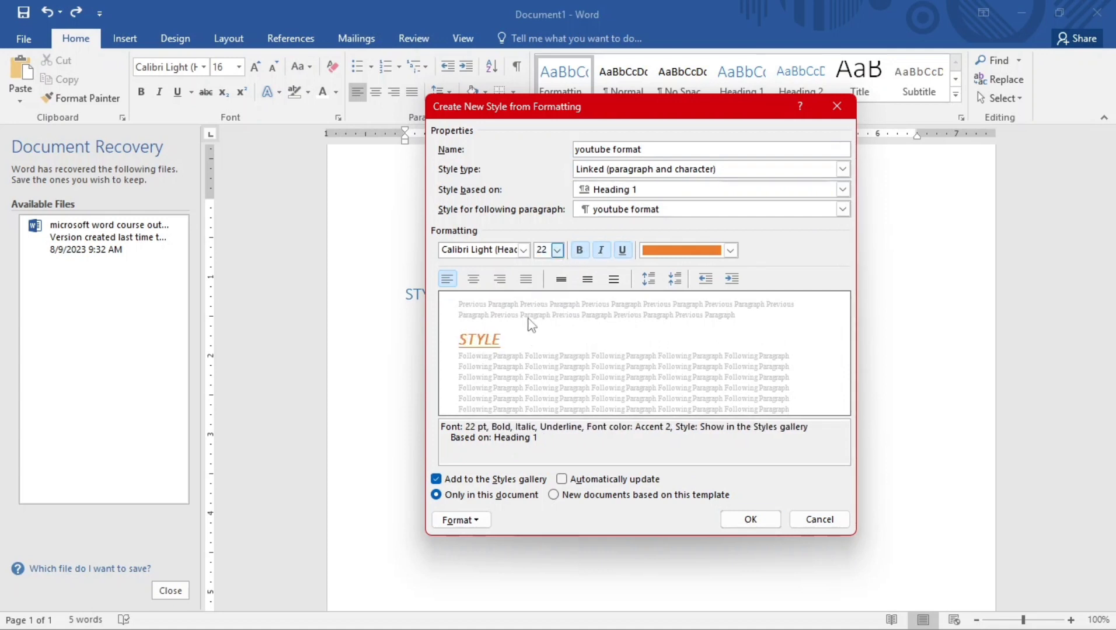
click(523, 251)
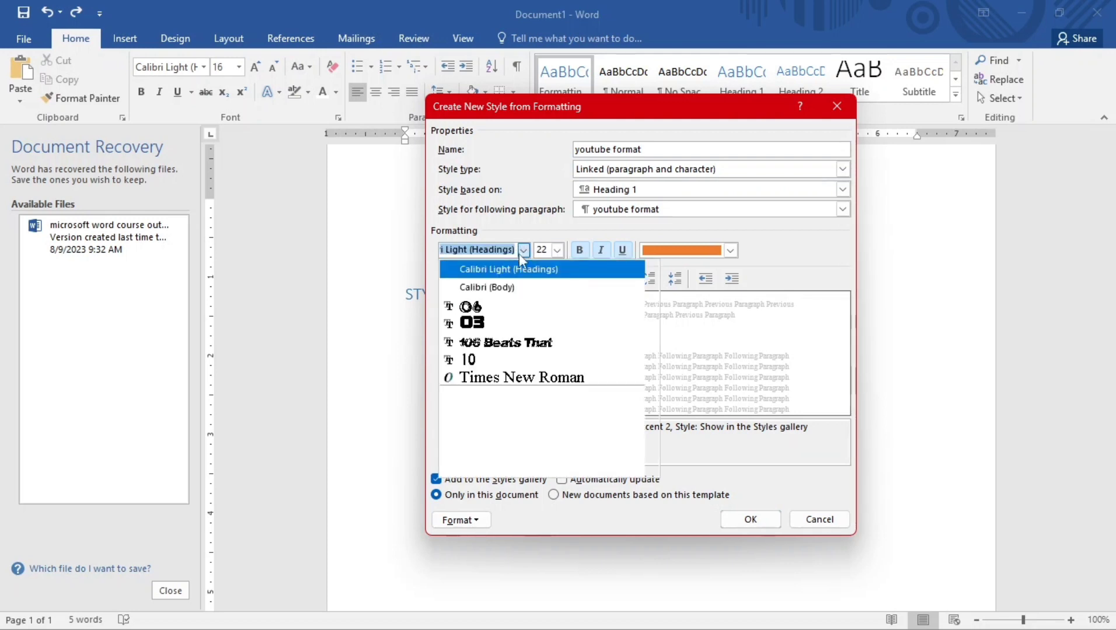
click(474, 322)
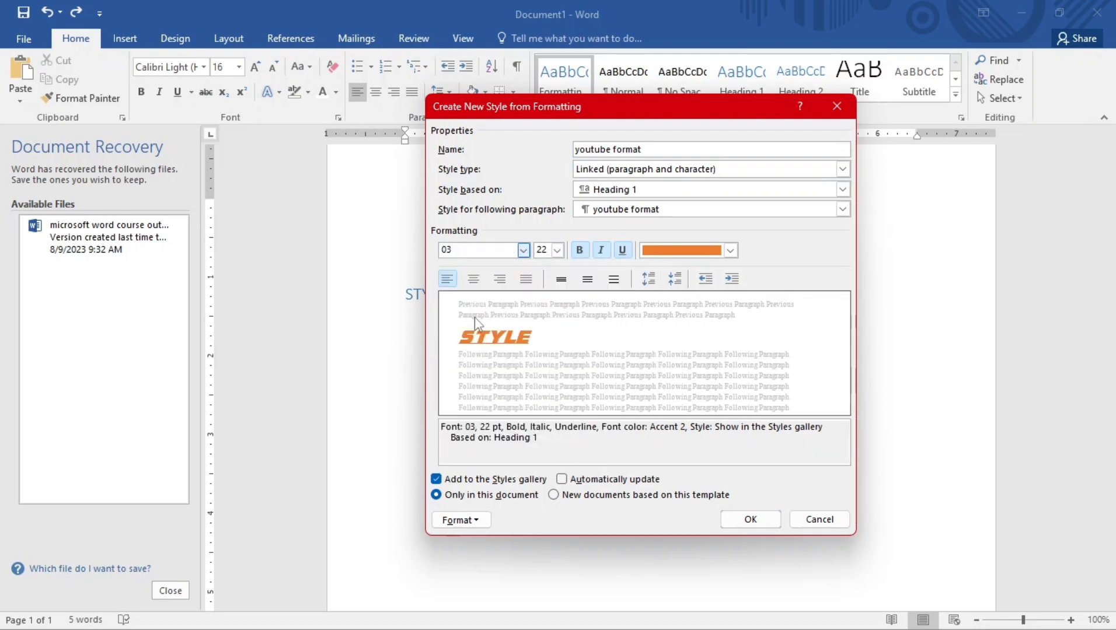
click(622, 251)
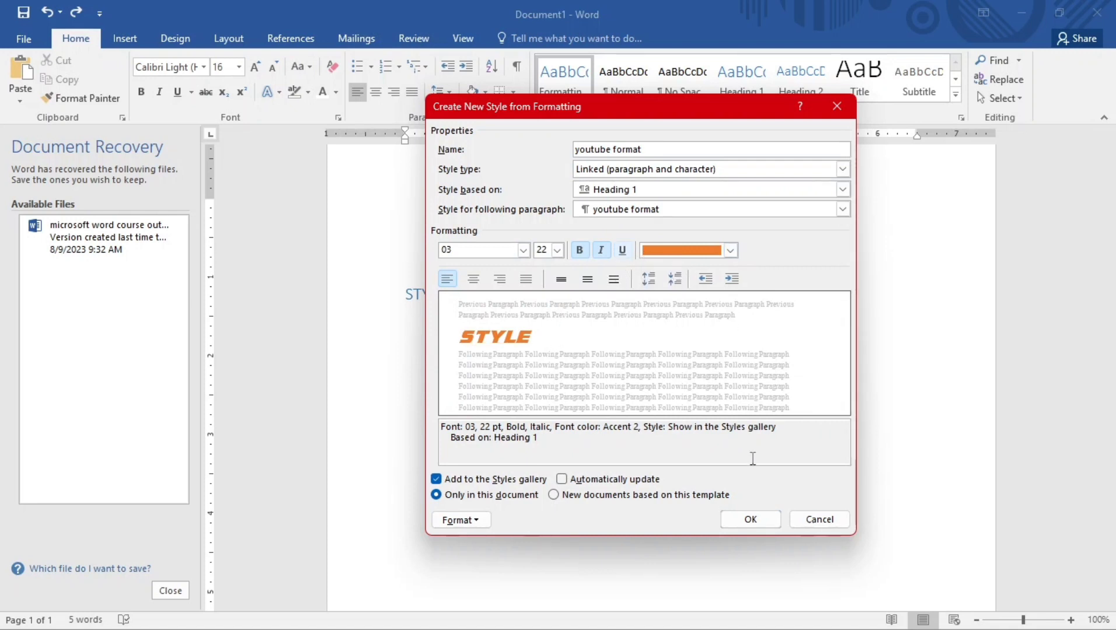
click(756, 520)
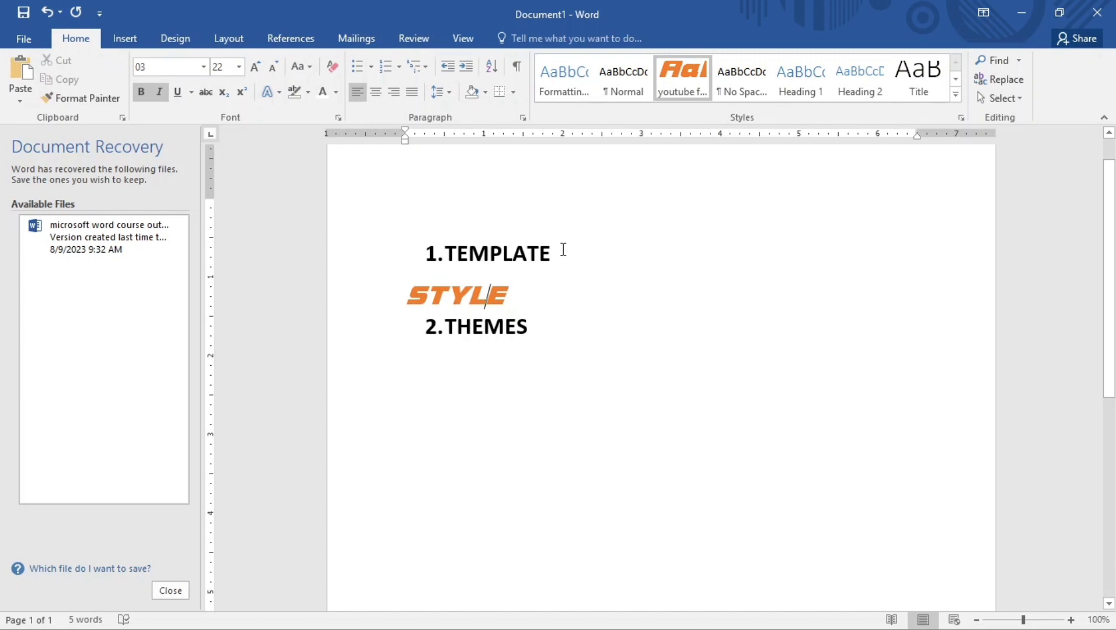
- Try youtube format and Title on TEMPLATE, then undo back to the plain numbered list
drag(561, 254, 379, 241)
click(698, 74)
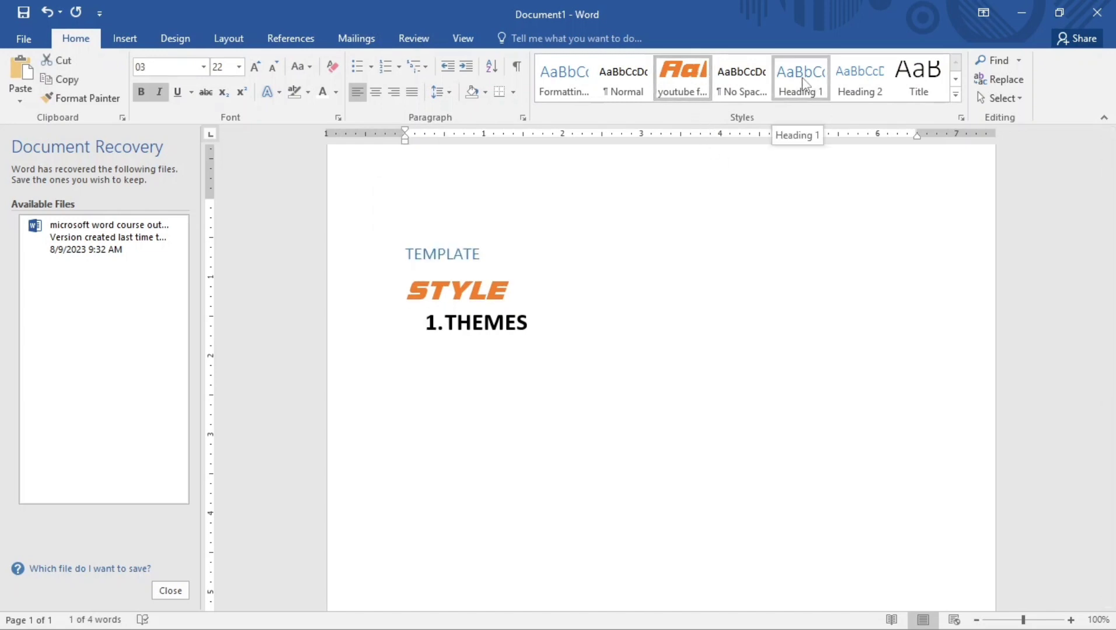
click(914, 82)
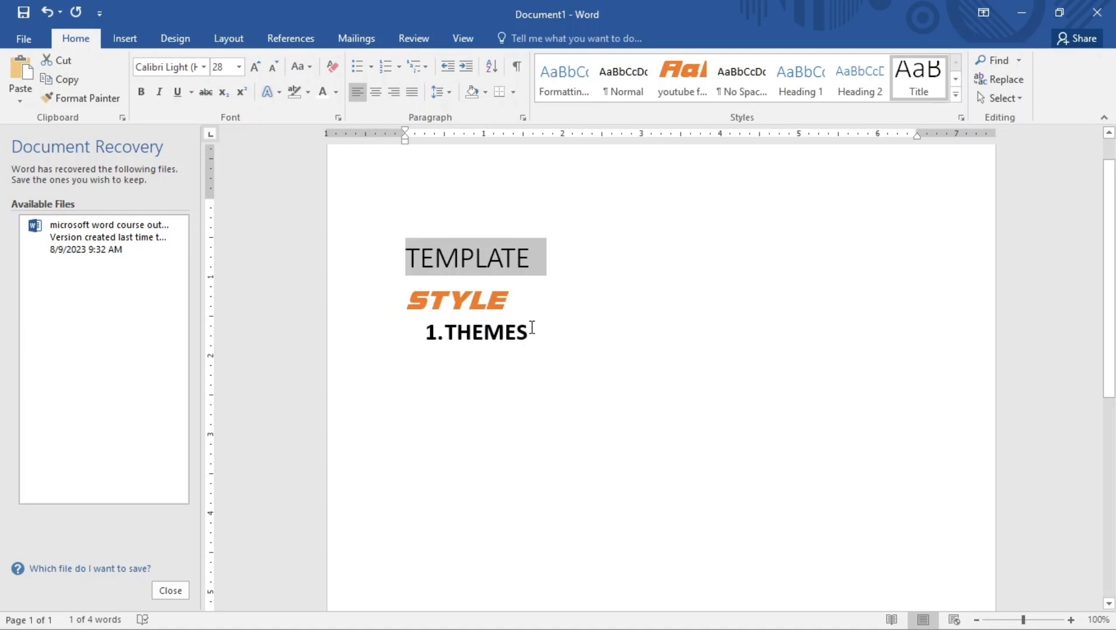
key(ctrl+z)
key(ctrl+z)
key(ctrl+z)
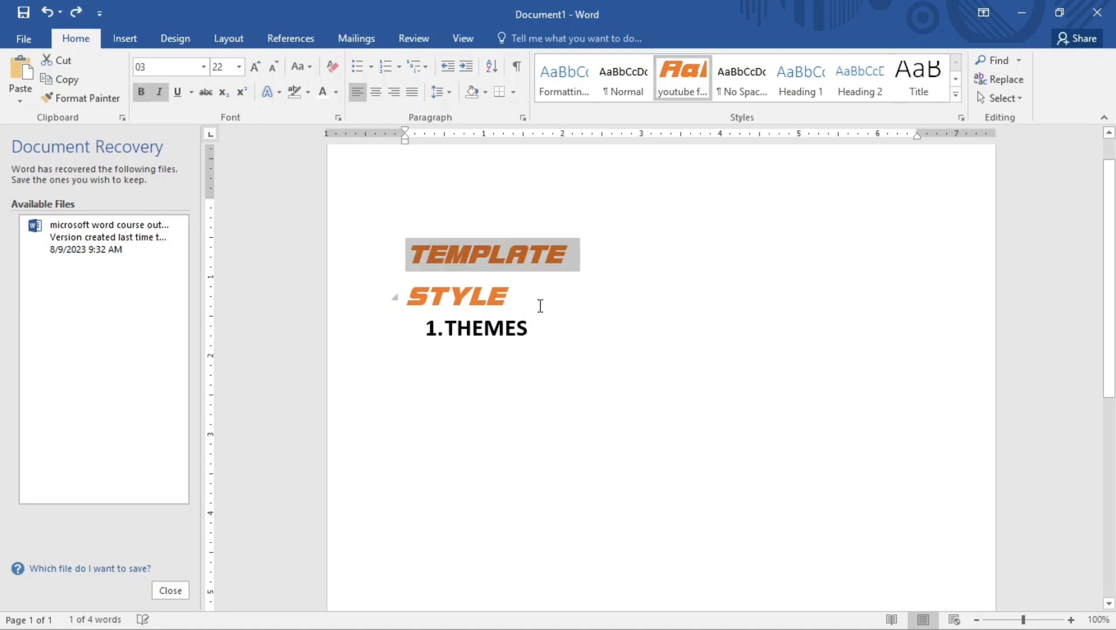
key(ctrl+z)
key(ctrl+z)
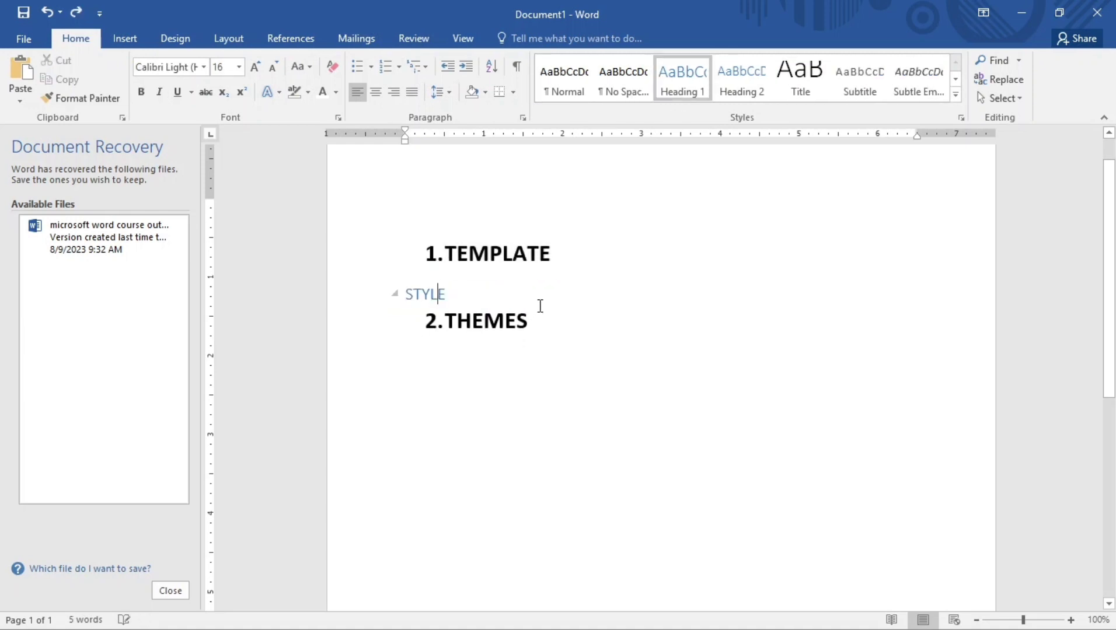
click(551, 320)
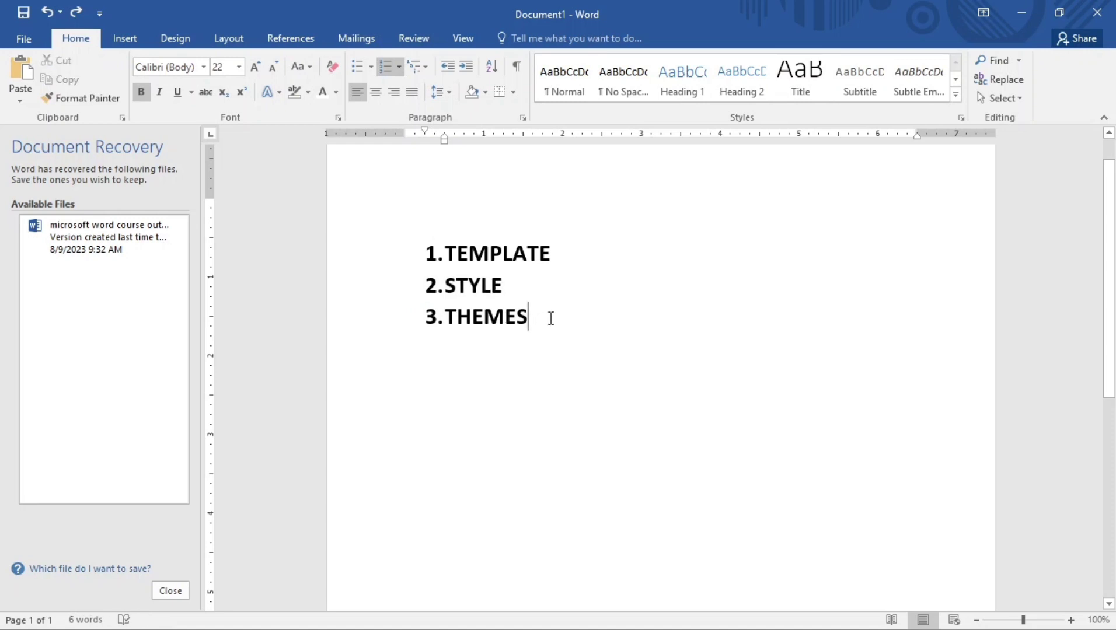
- In Resume template 1, preview the themes gallery, then apply the Blue colour set
mouse_move(589, 621)
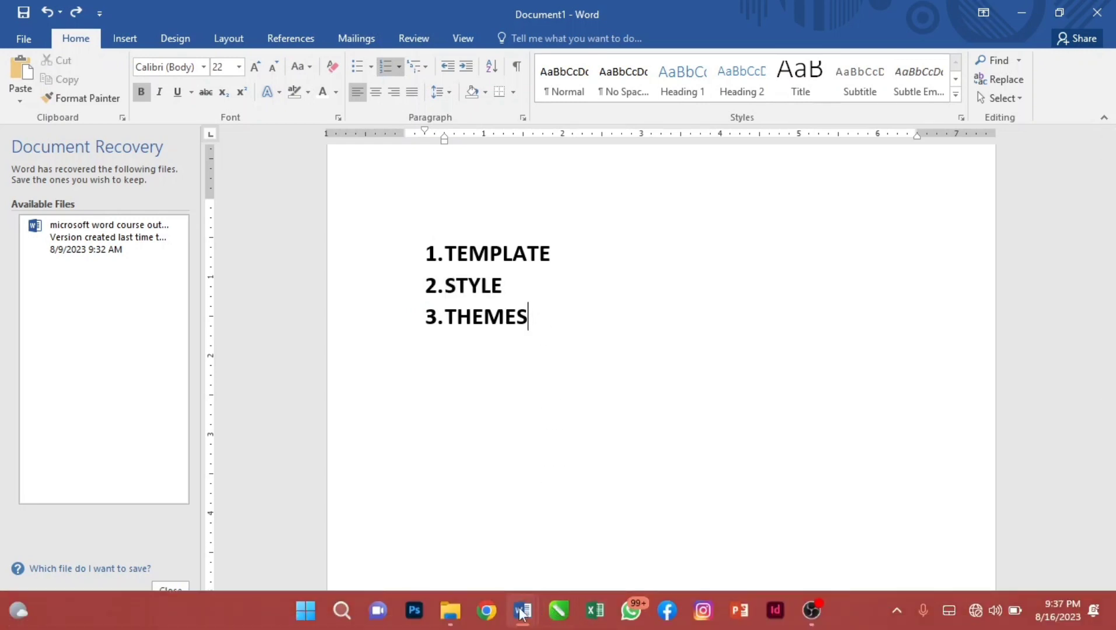
mouse_move(522, 613)
click(519, 534)
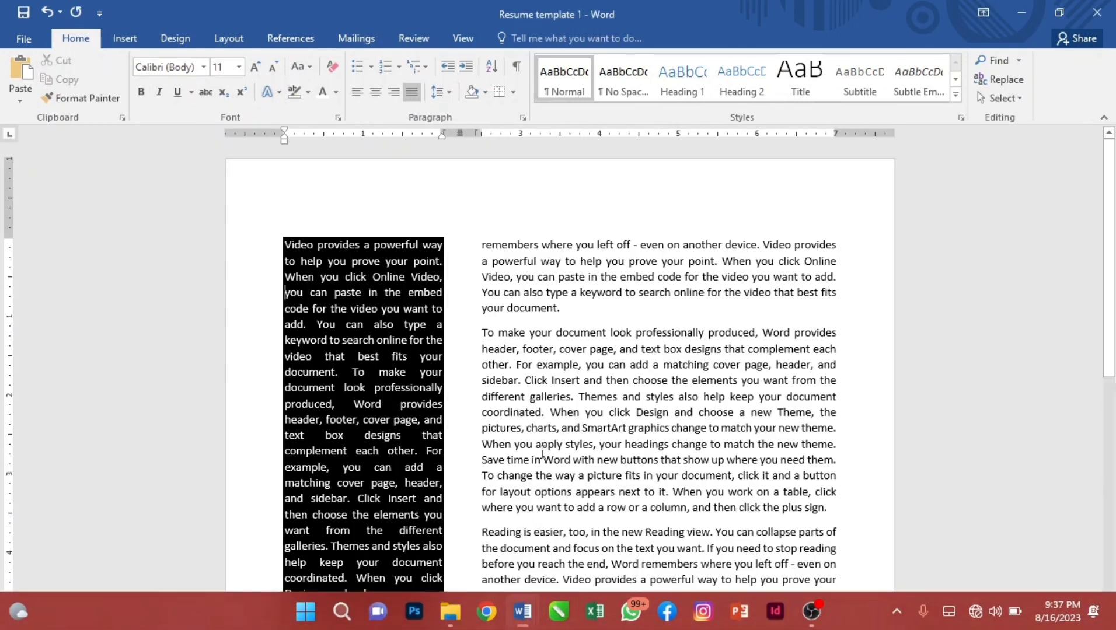
click(528, 294)
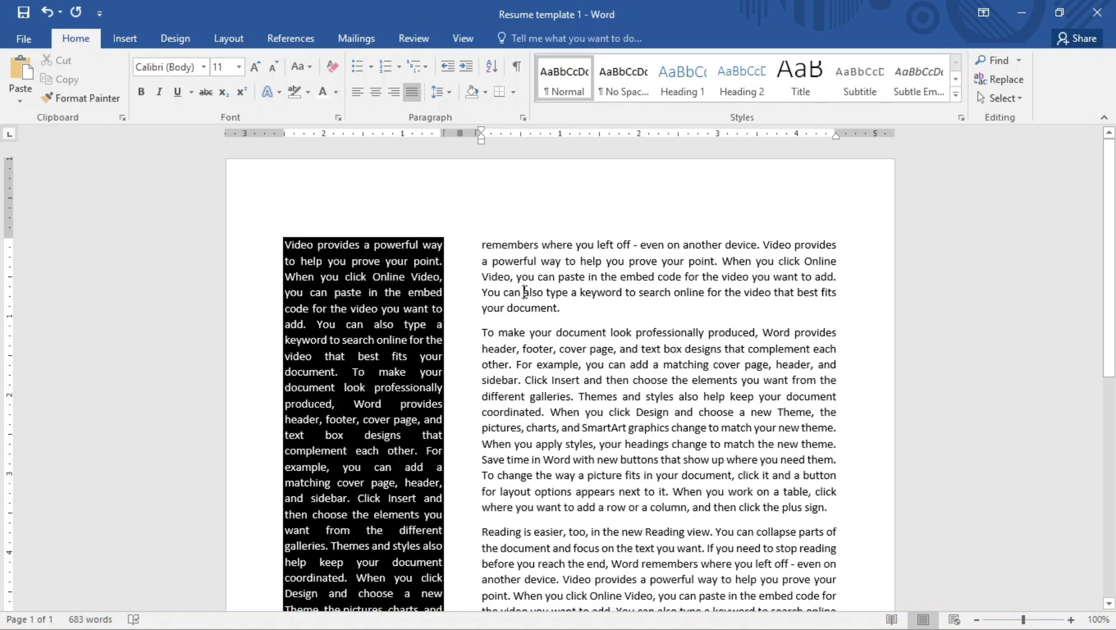
click(175, 38)
click(31, 75)
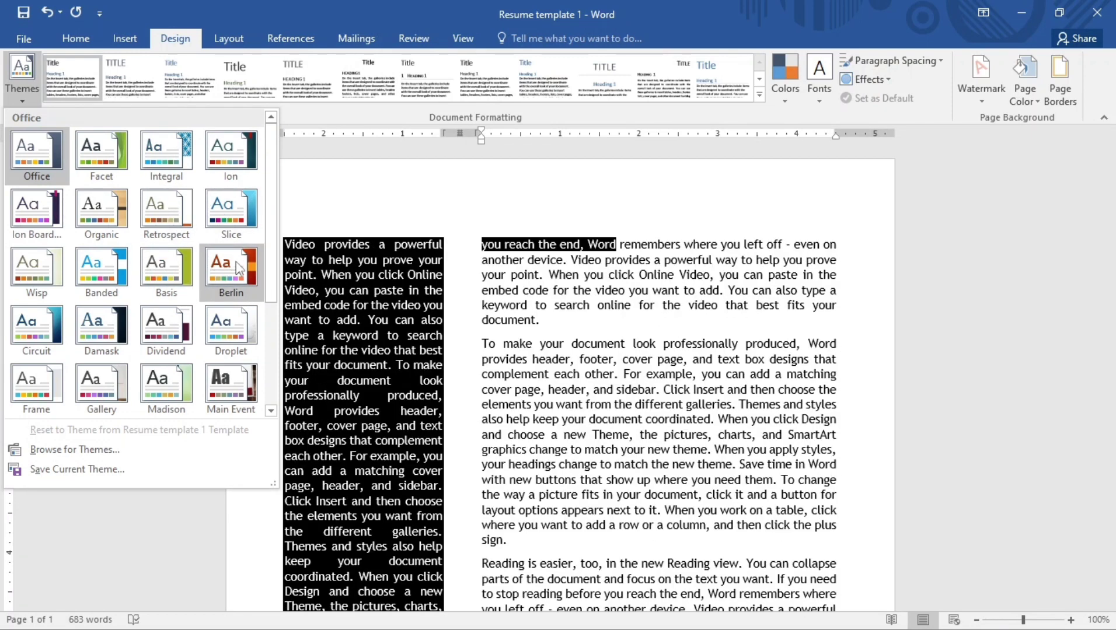
key(Escape)
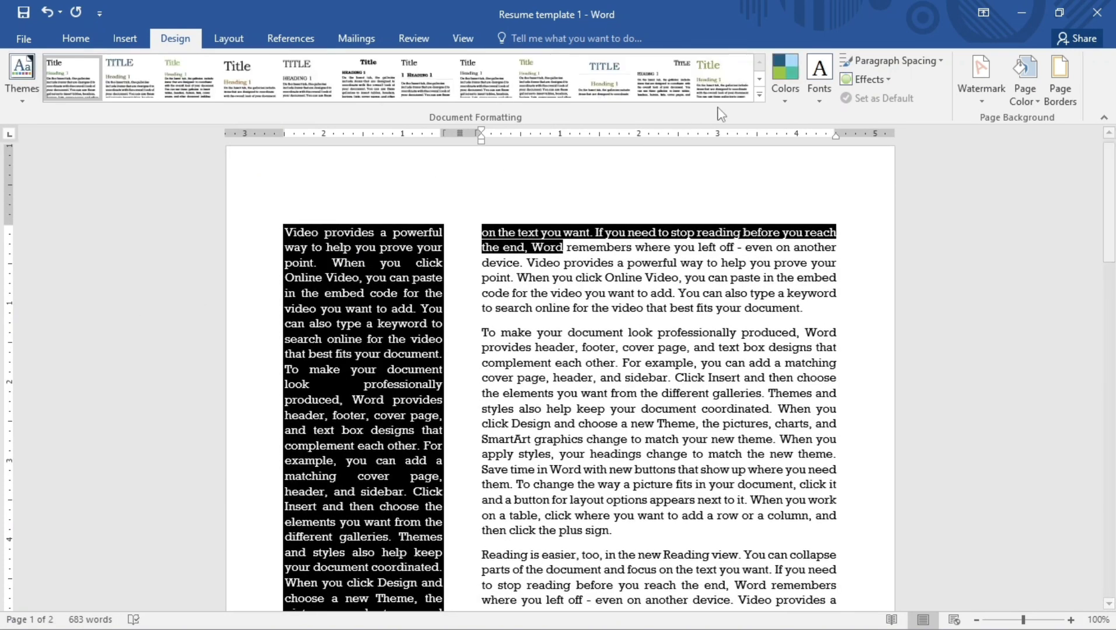
click(787, 95)
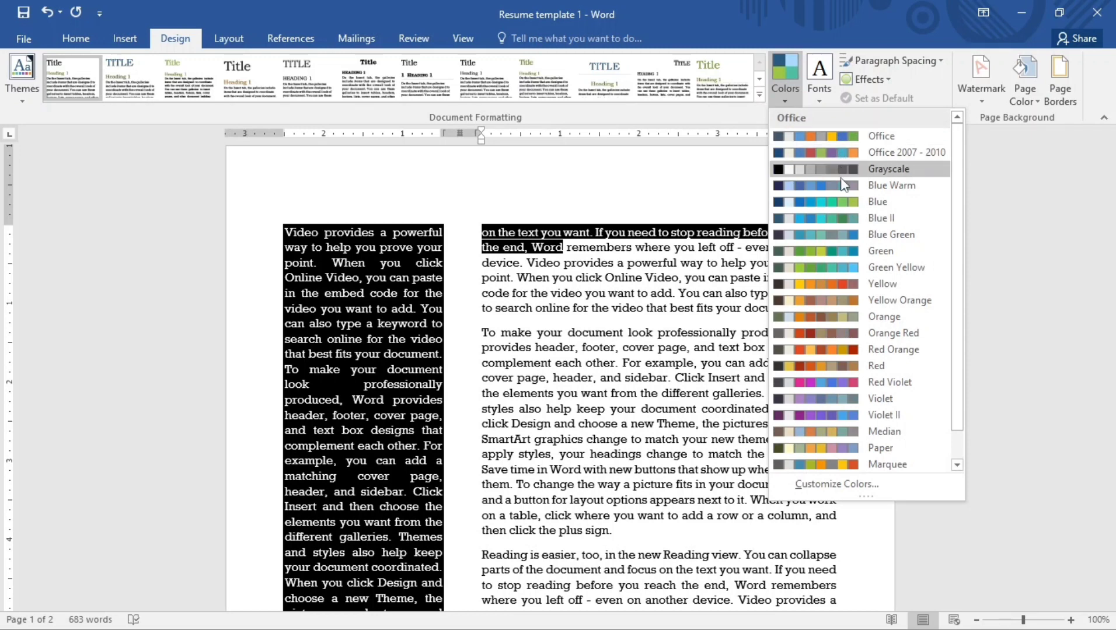
click(841, 201)
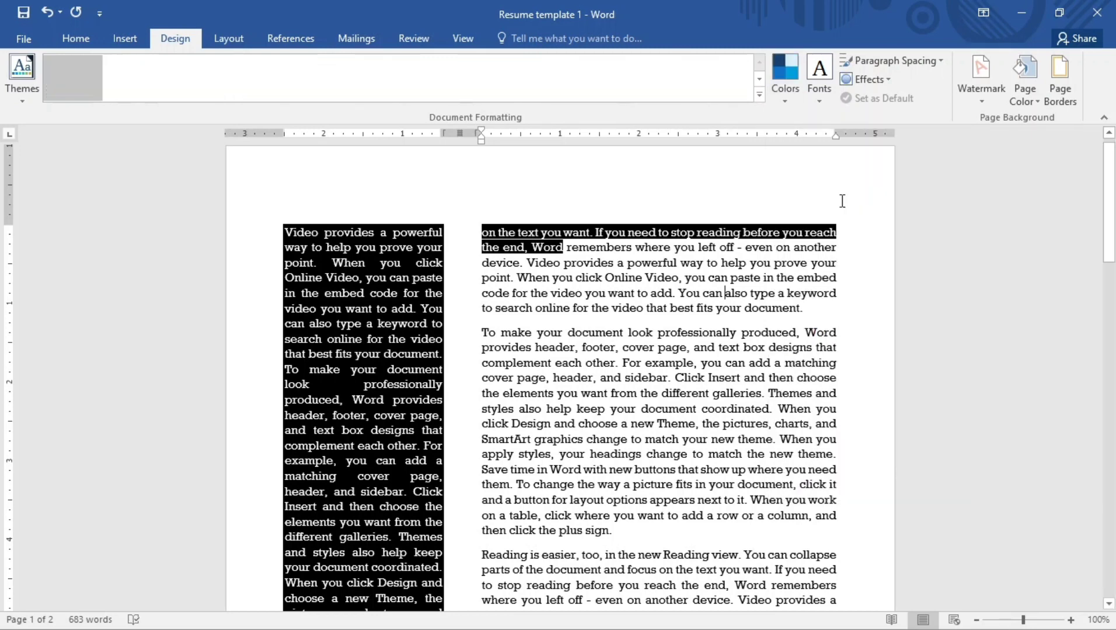
- Select the whole resume and apply the Berlin theme
click(292, 234)
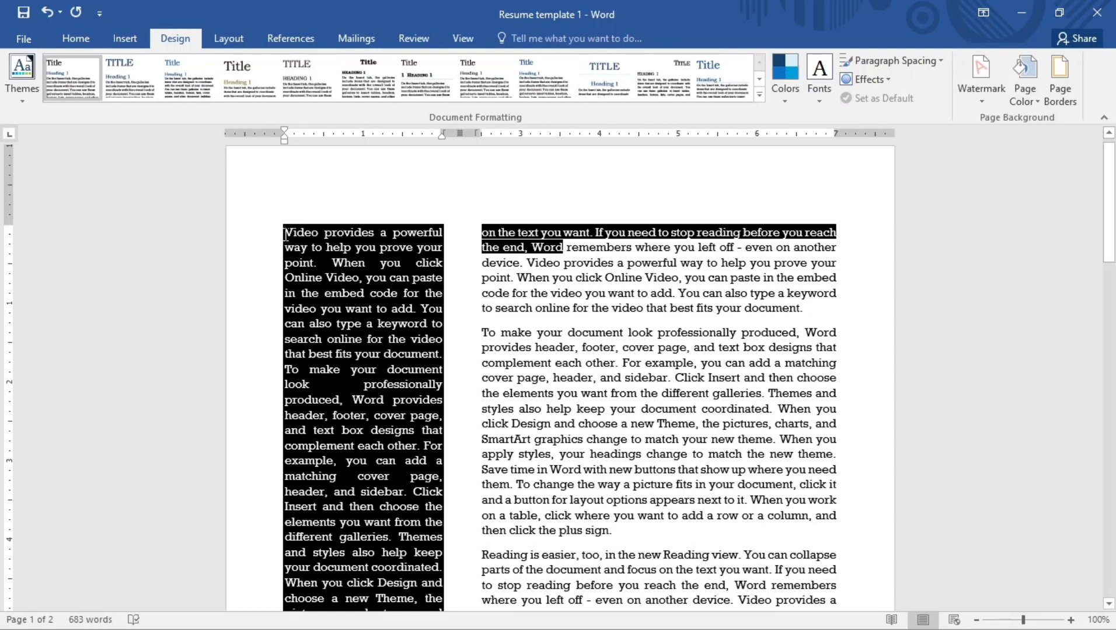
key(ctrl+a)
click(28, 81)
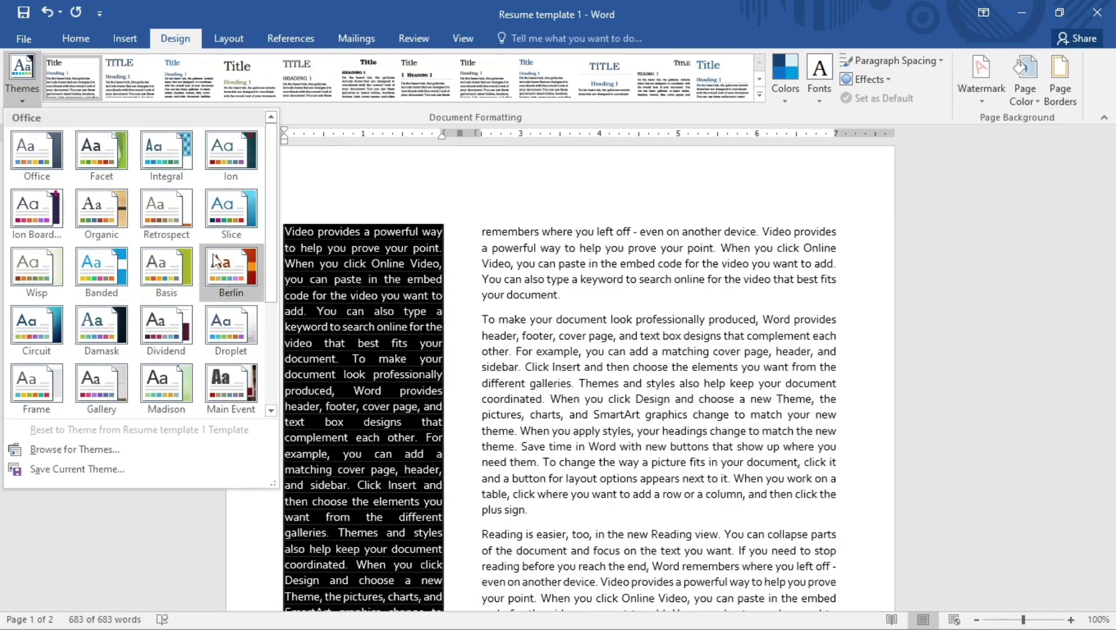
click(221, 261)
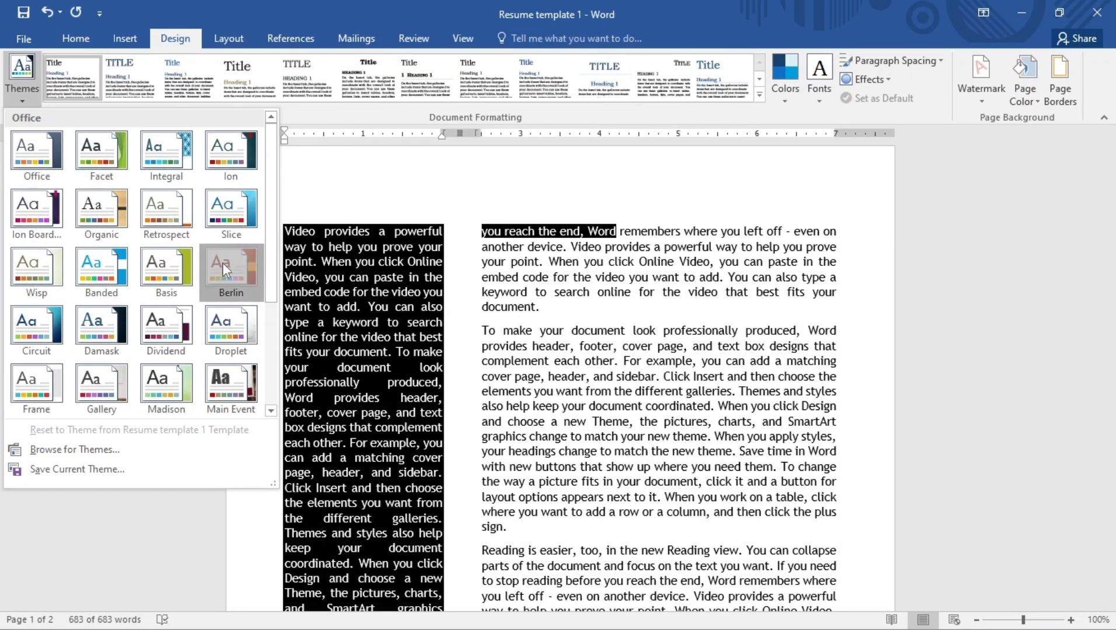
click(552, 216)
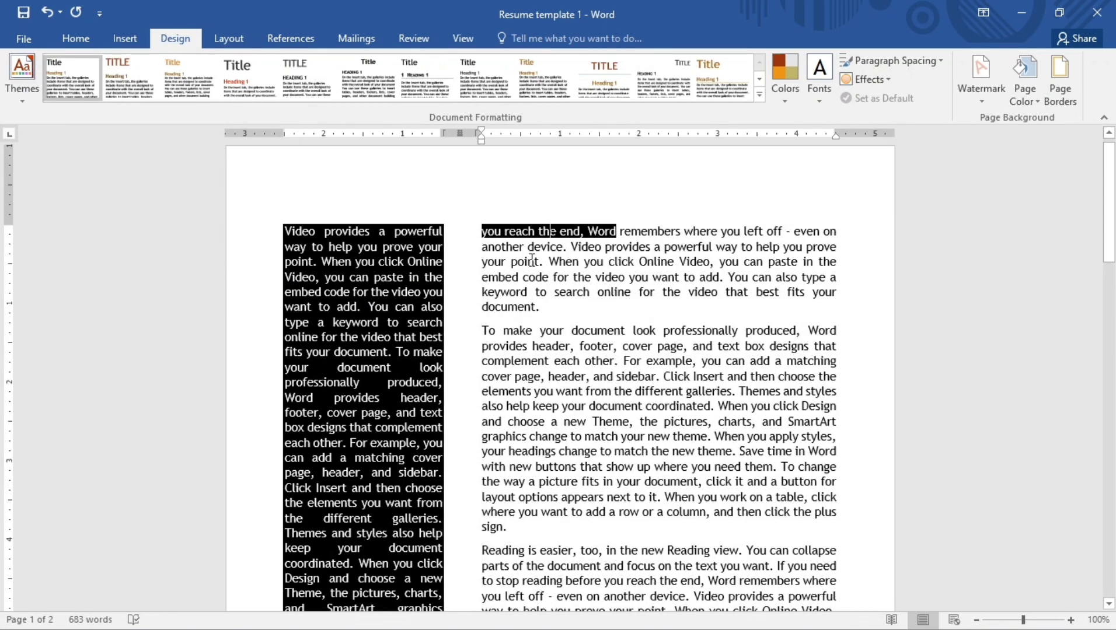
- Back in Document1, select the TEMPLATE, STYLE, THEMES items and apply the Basis theme
mouse_move(531, 619)
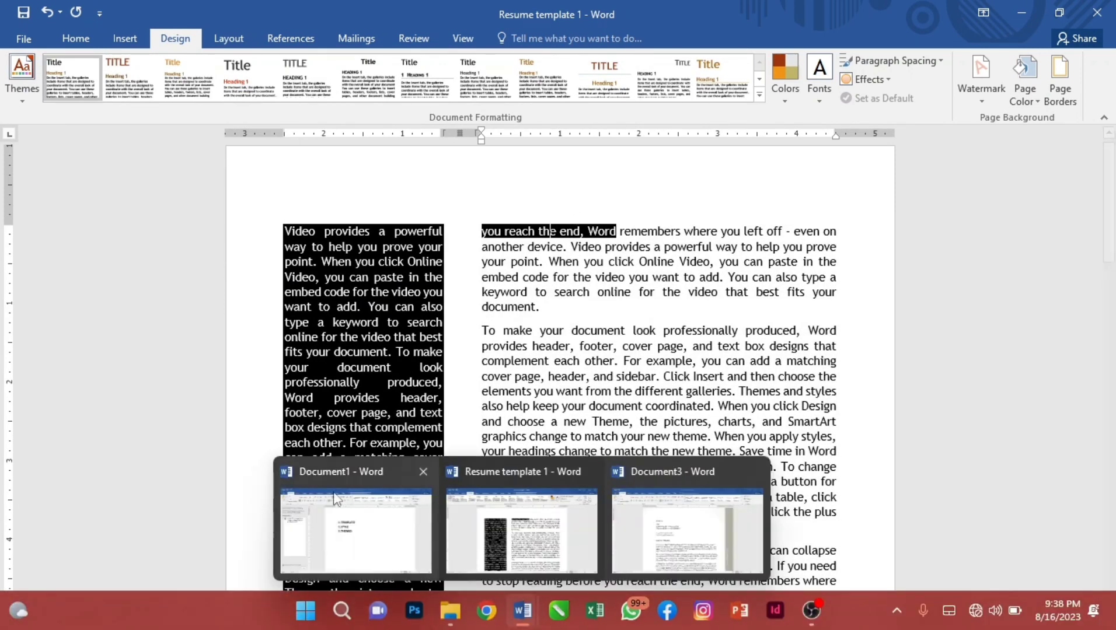
click(356, 525)
drag(503, 269, 536, 342)
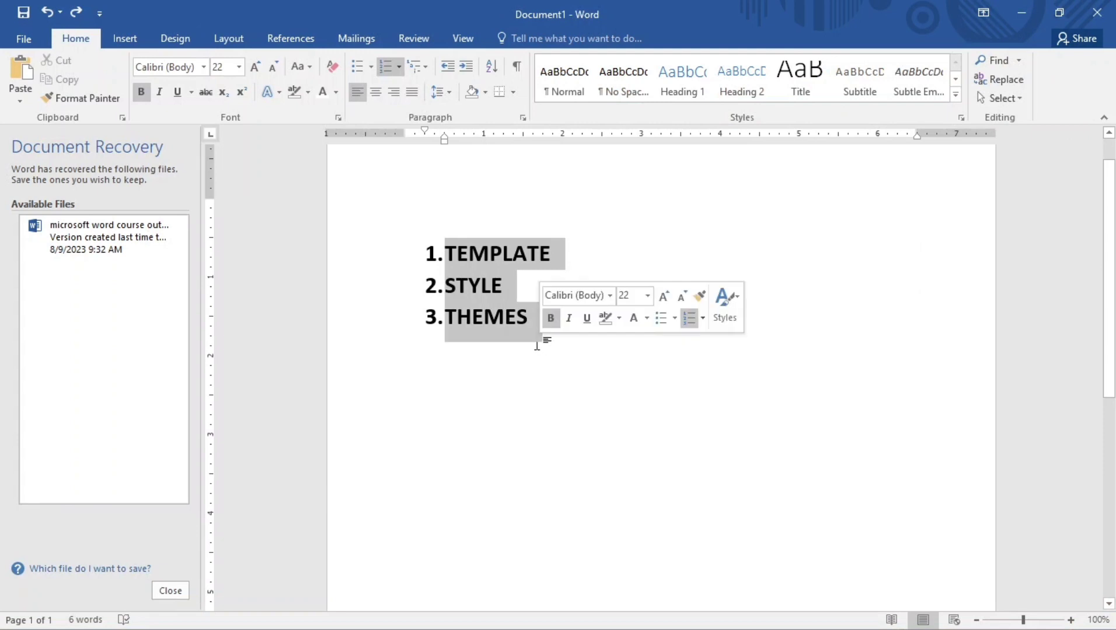
click(159, 41)
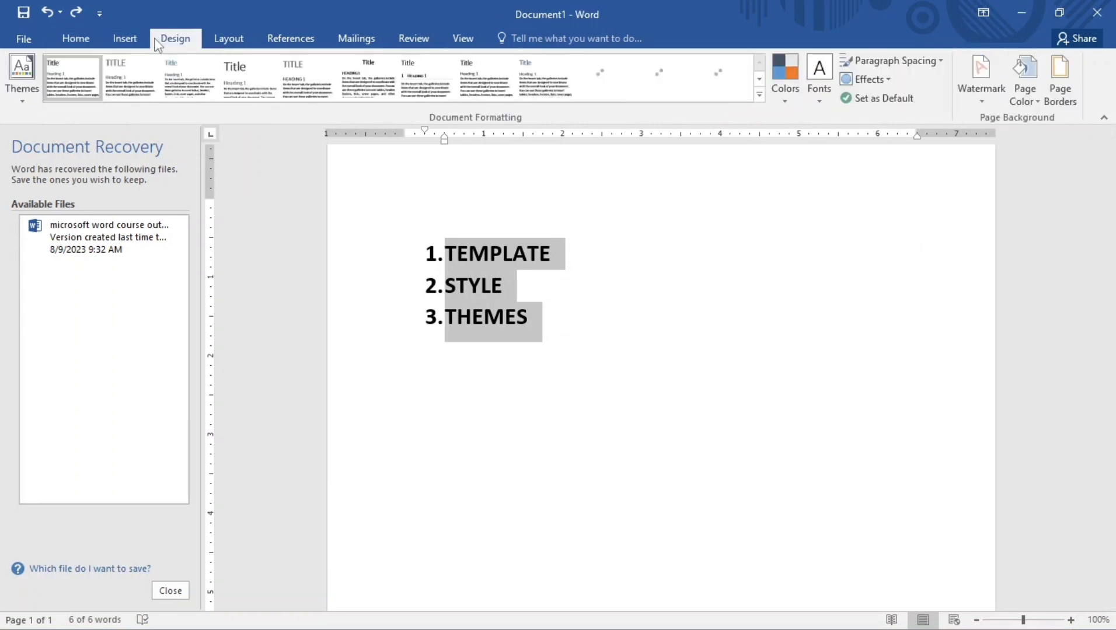
click(35, 79)
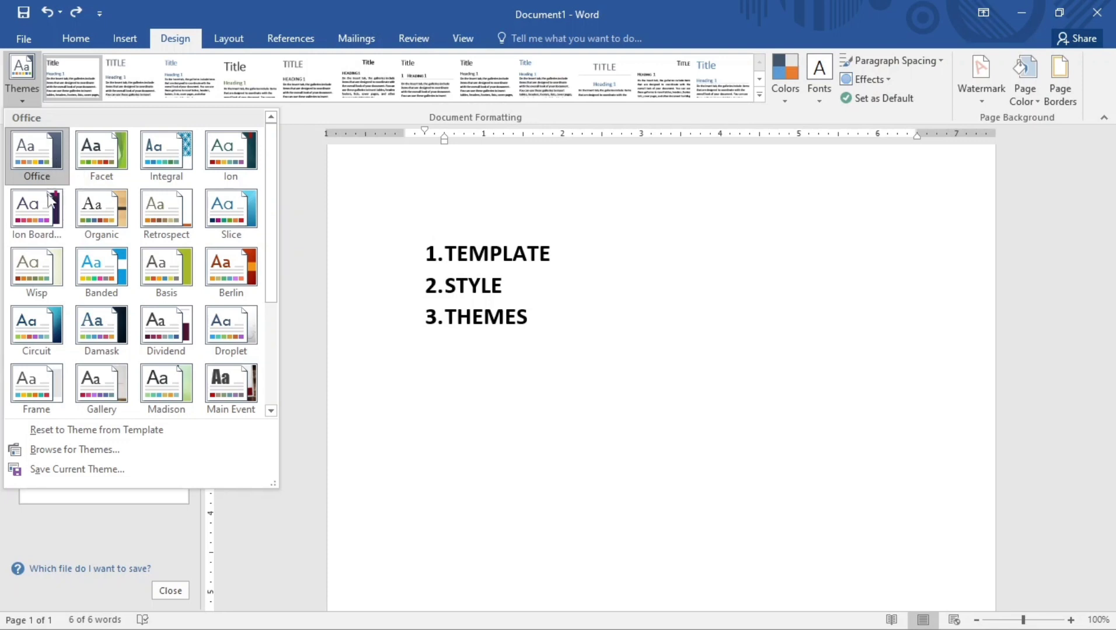
click(168, 269)
click(506, 320)
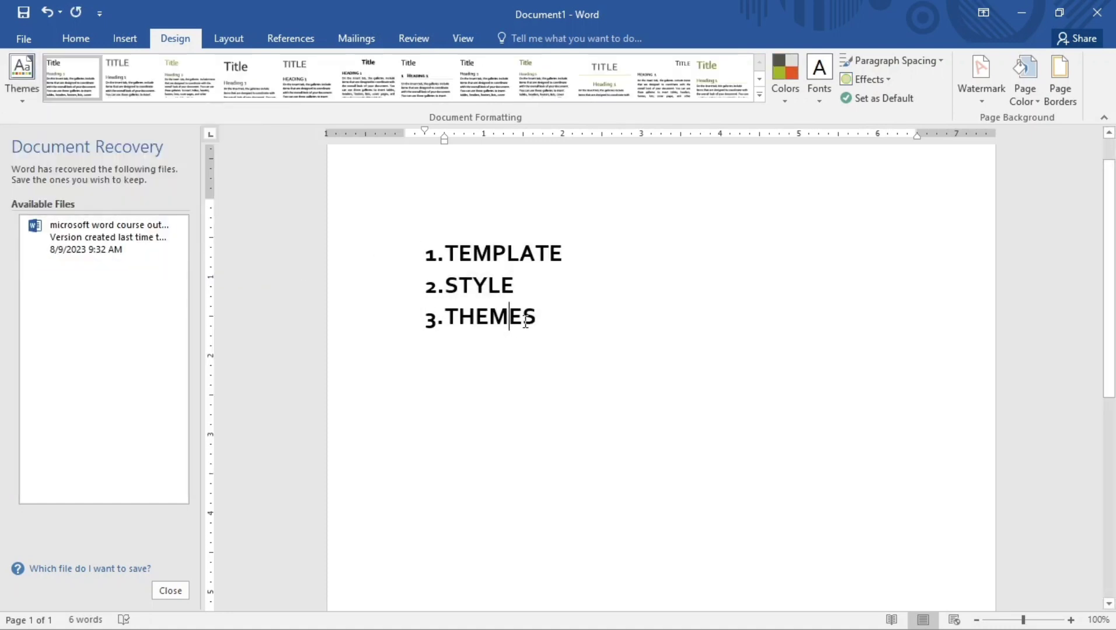